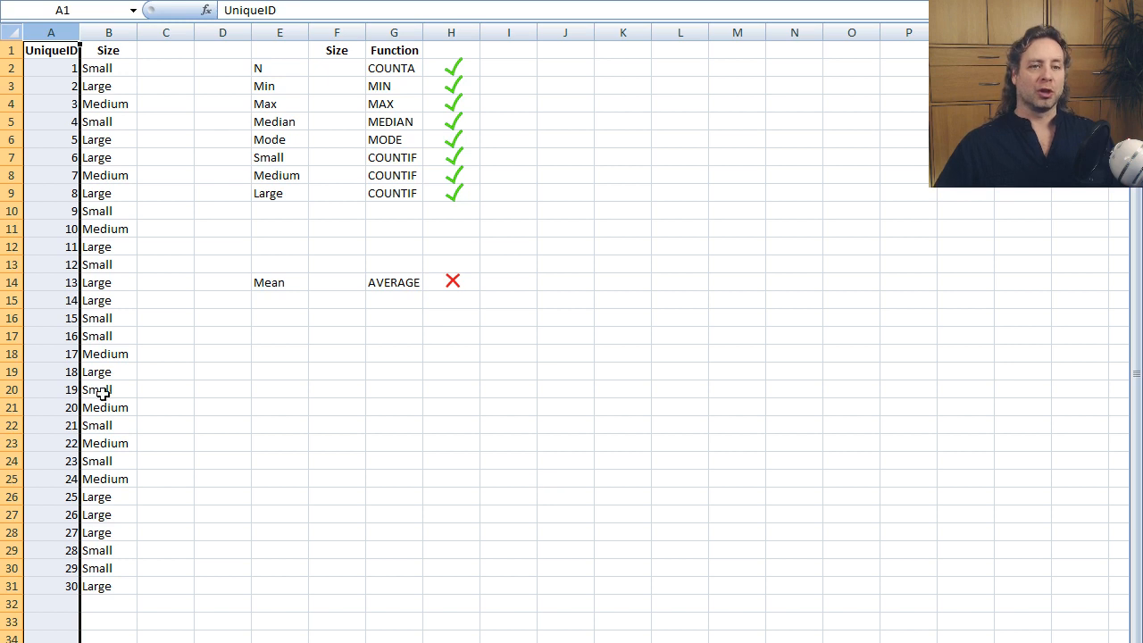
{"action": "left_click", "coordinate": [114, 31]}
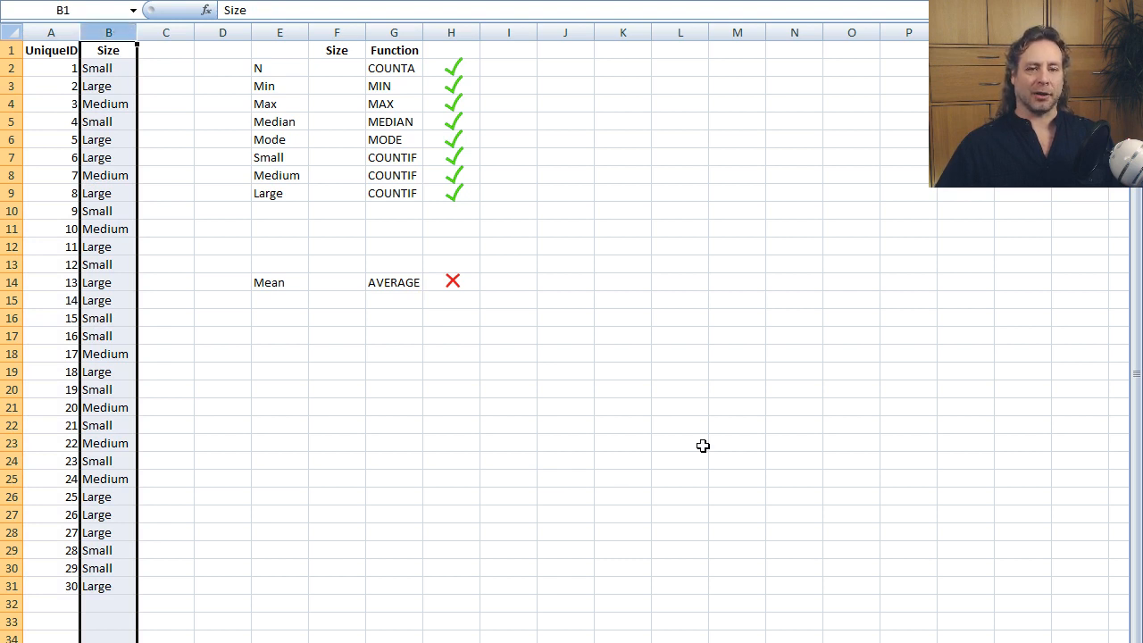
{"action": "left_click", "coordinate": [618, 443]}
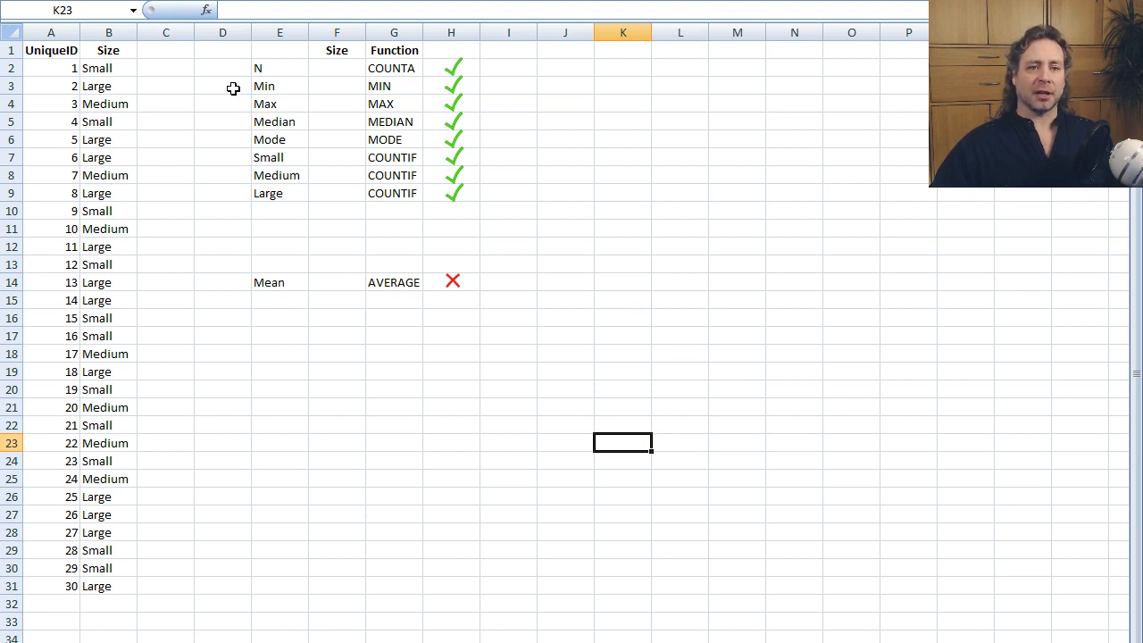
{"action": "left_click", "coordinate": [276, 68]}
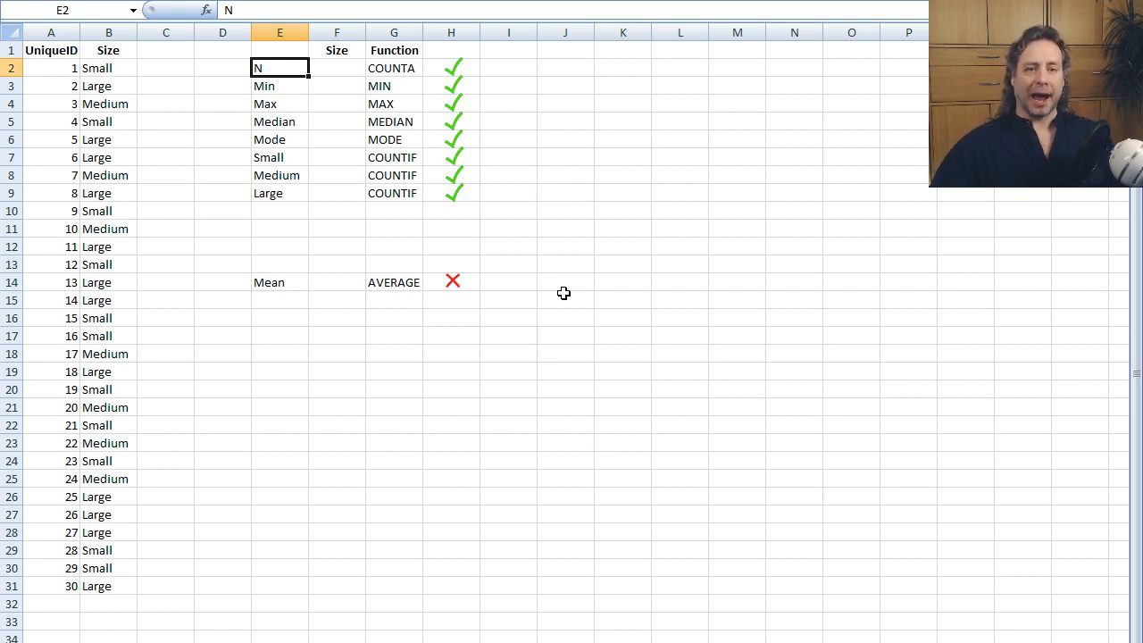
{"action": "left_click", "coordinate": [393, 68]}
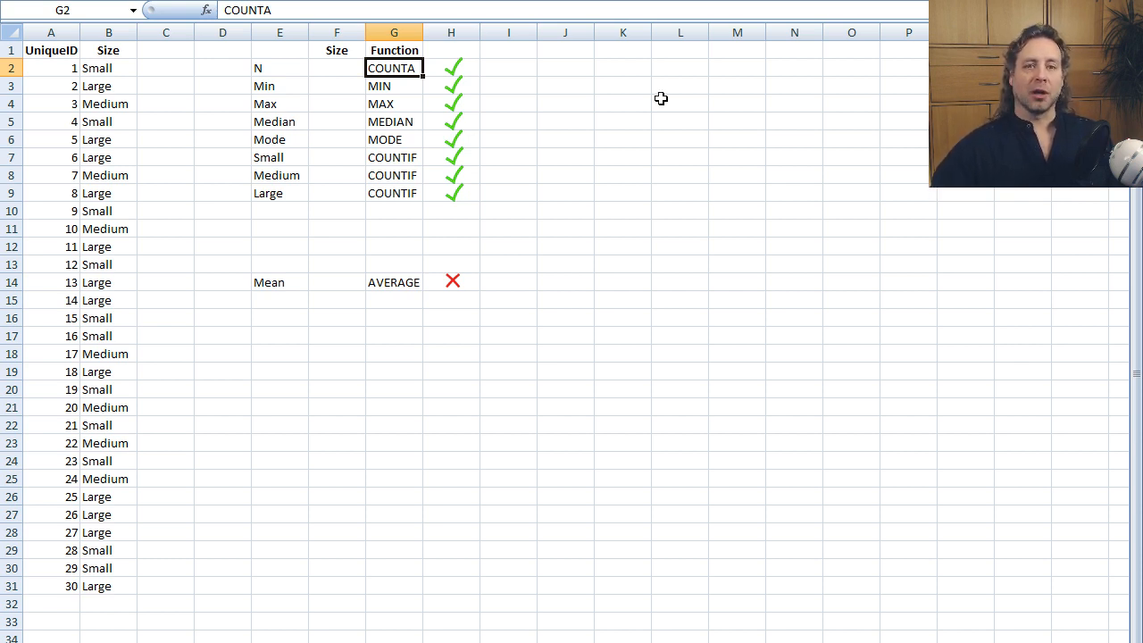
Enter a COUNTA formula over the whole of column B in cell F2 for the N row.
{"action": "left_click", "coordinate": [339, 68]}
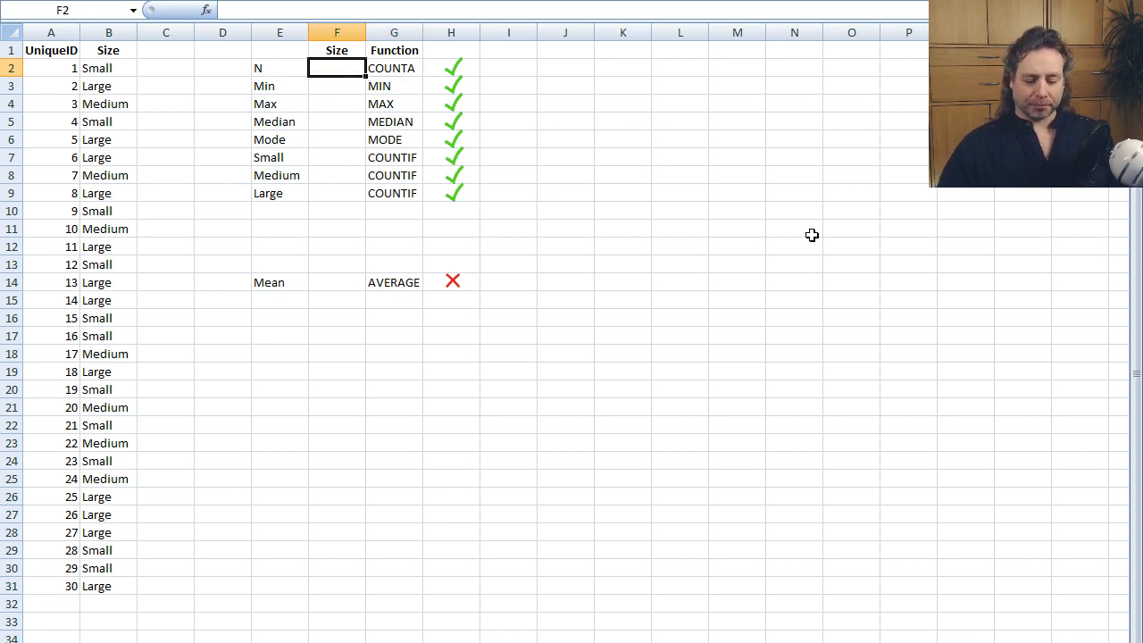
{"action": "type", "text": "="}
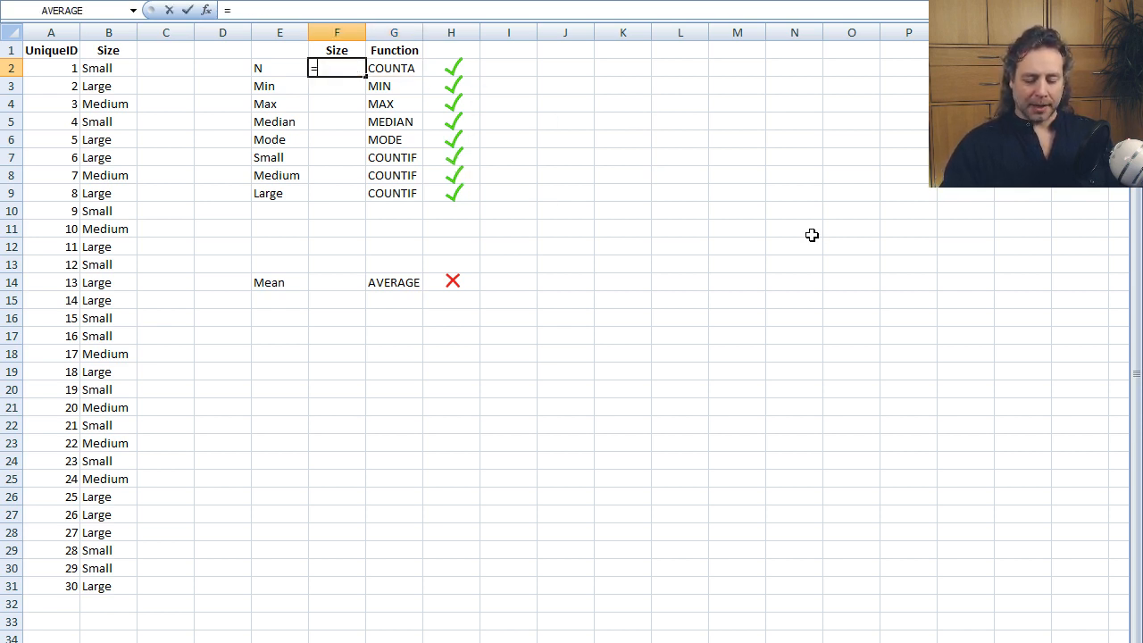
{"action": "type", "text": "counta("}
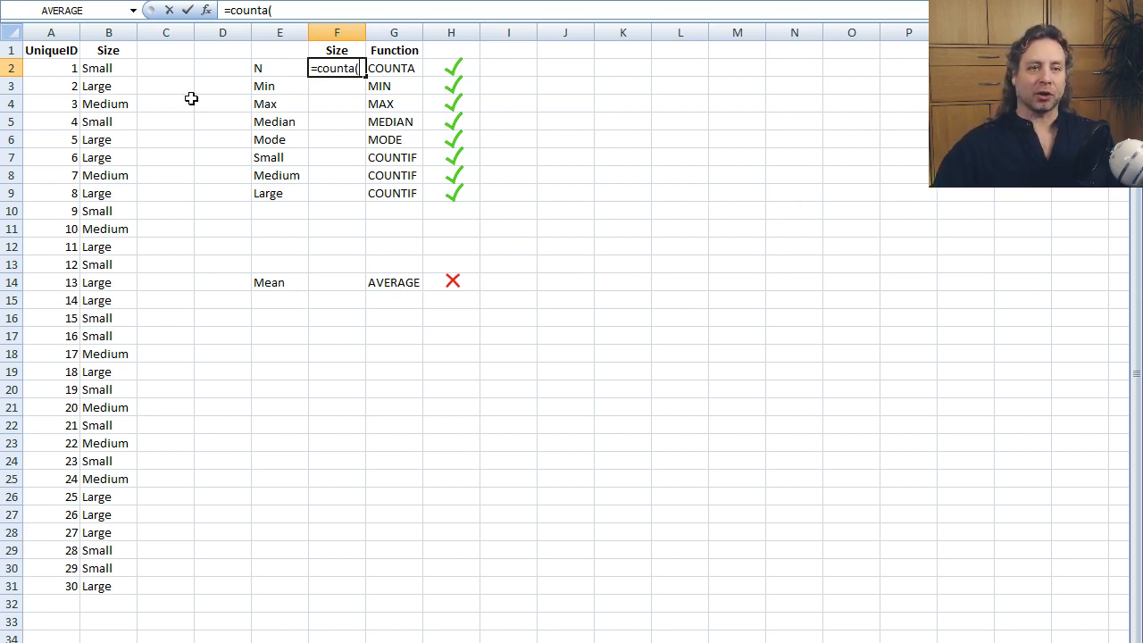
{"action": "left_click", "coordinate": [108, 32]}
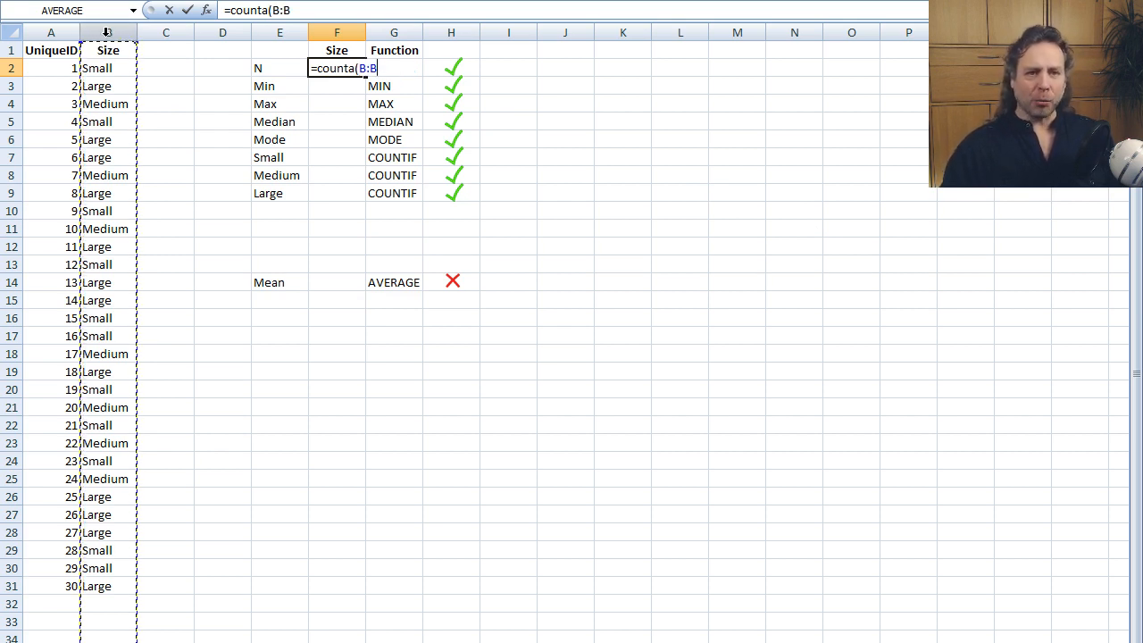
{"action": "type", "text": ")"}
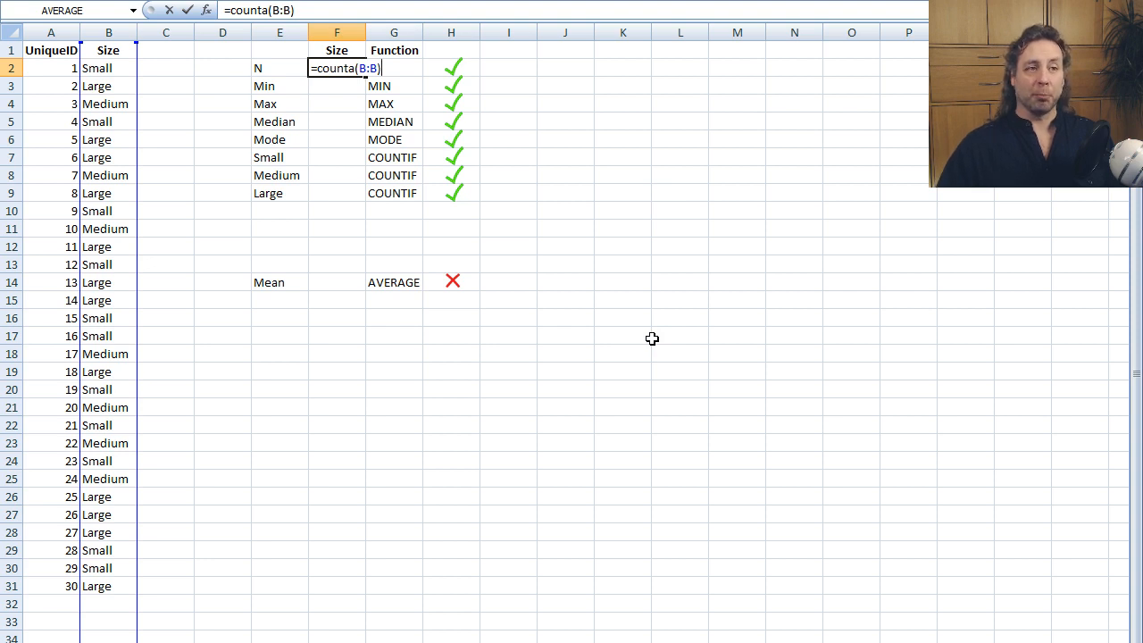
{"action": "key", "text": "Return"}
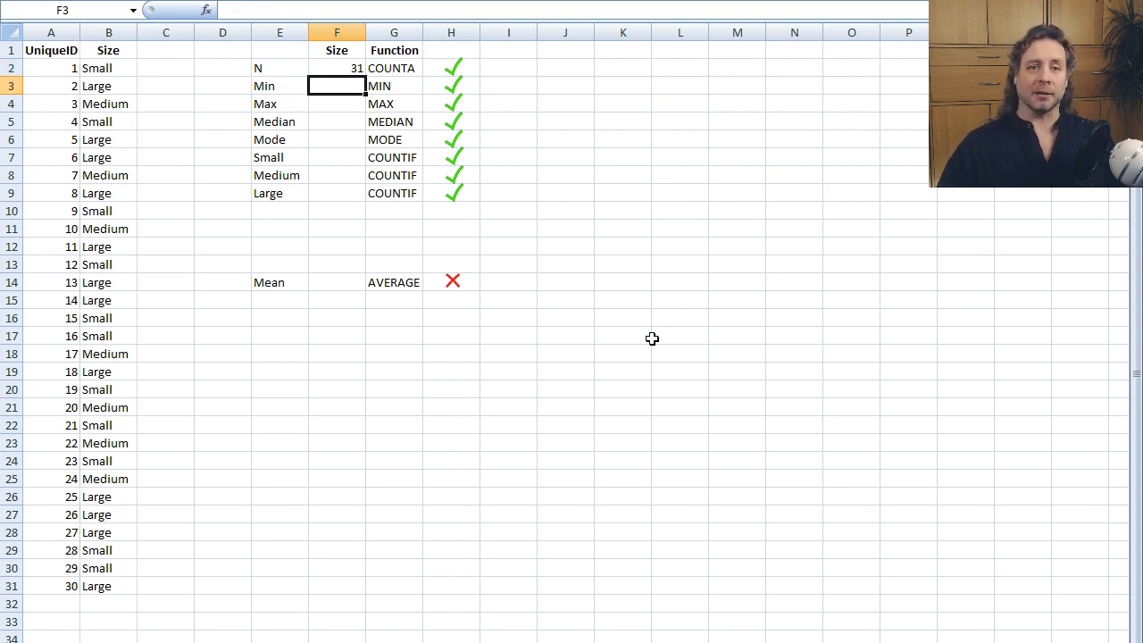
{"action": "key", "text": "Up"}
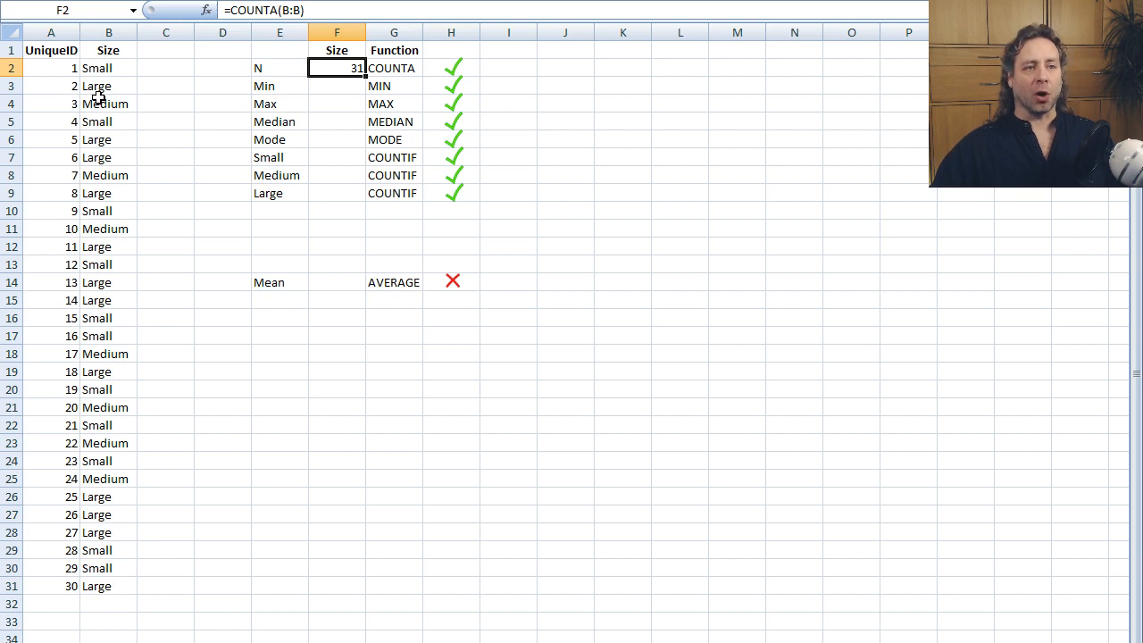
Subtract 1 from the COUNTA formula in F2 to exclude the header, making it =COUNTA(B:B)-1.
{"action": "left_click", "coordinate": [125, 51]}
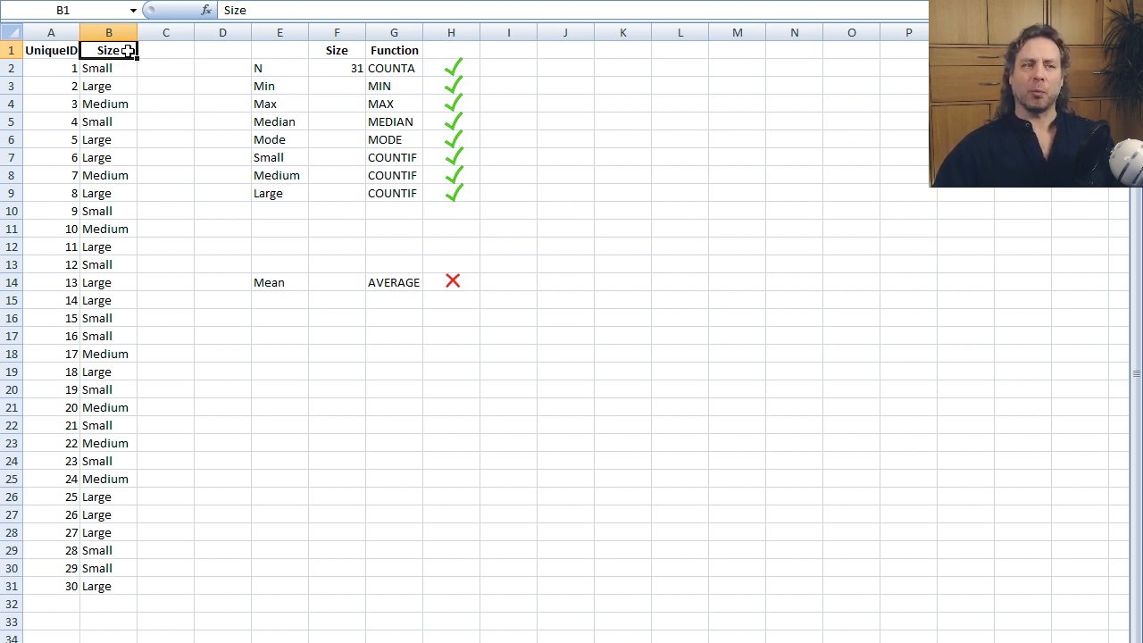
{"action": "left_click", "coordinate": [351, 69]}
{"action": "left_click", "coordinate": [356, 11]}
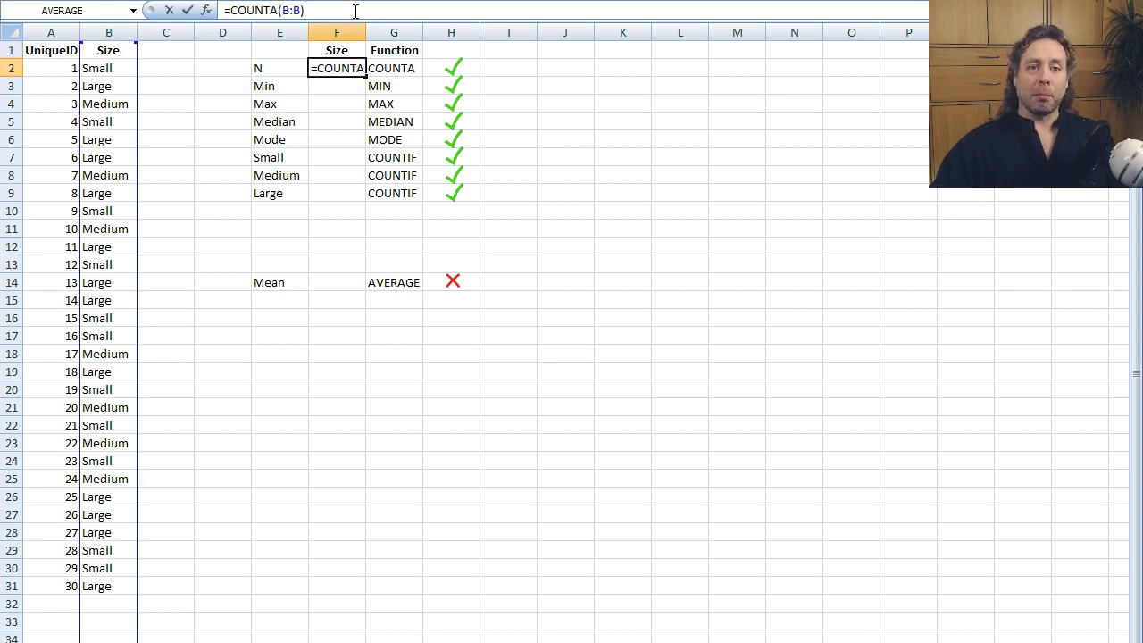
{"action": "type", "text": "-1"}
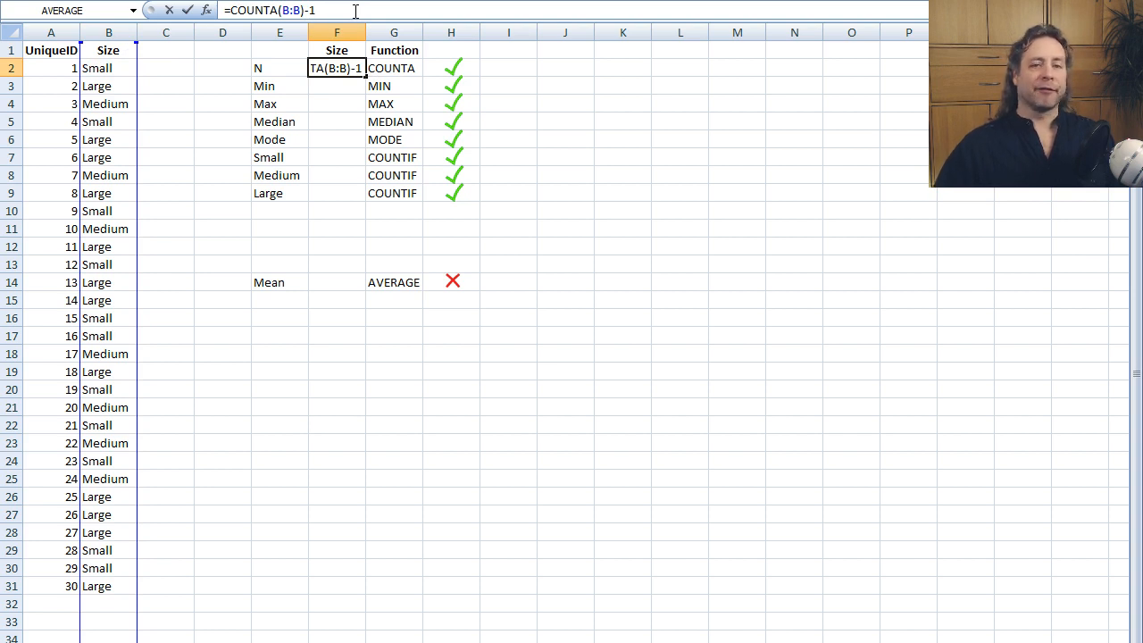
{"action": "key", "text": "Return"}
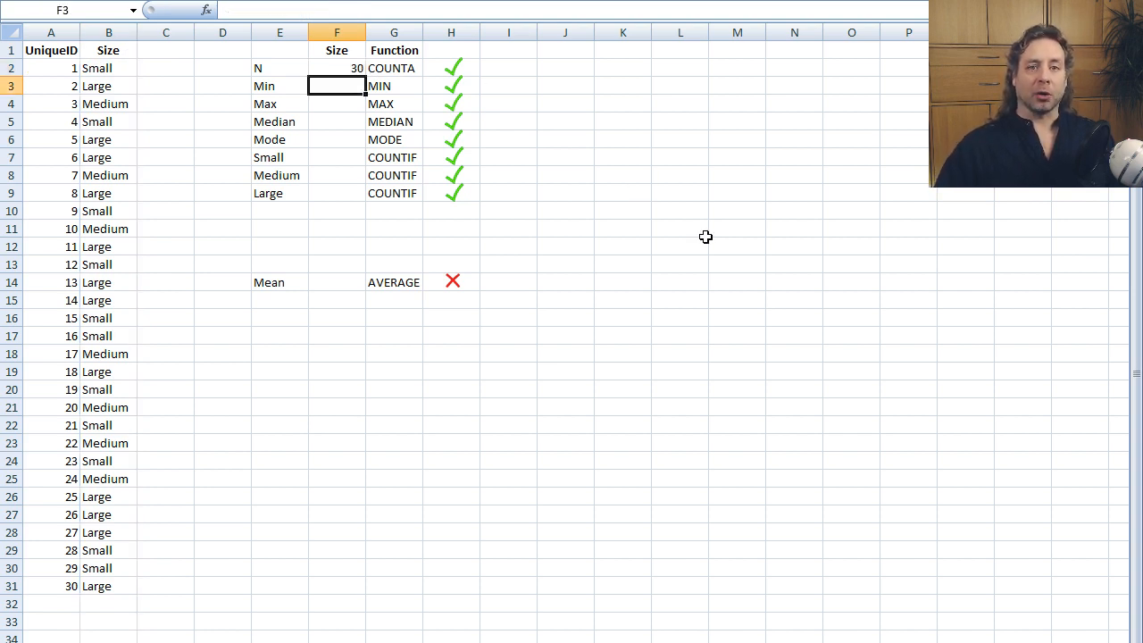
{"action": "key", "text": "Up"}
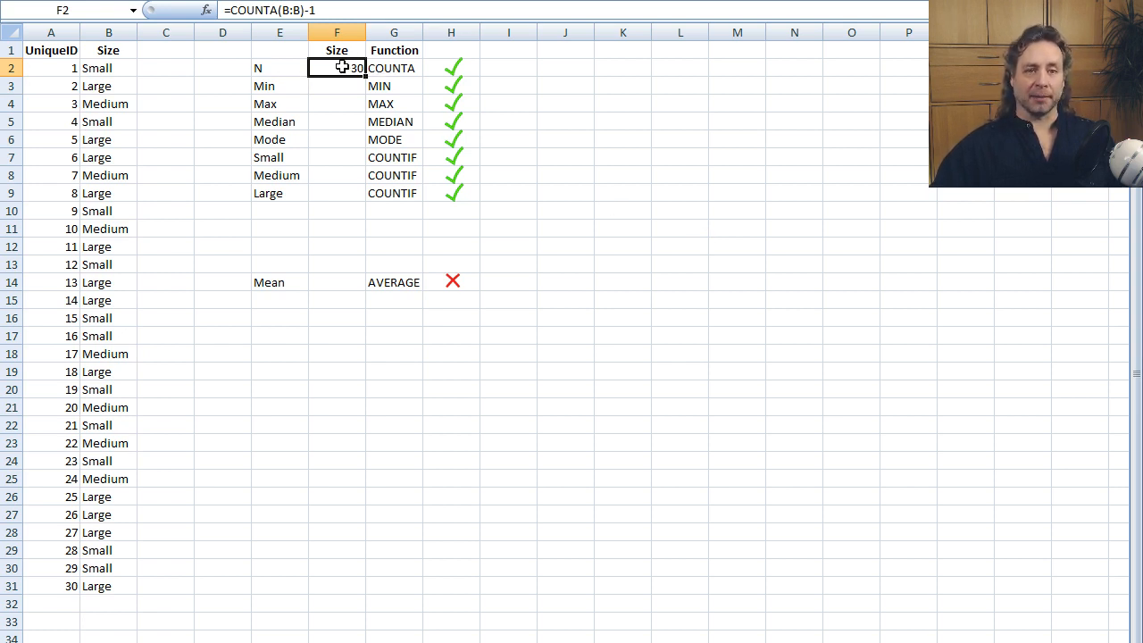
{"action": "left_click", "coordinate": [617, 193]}
{"action": "left_click", "coordinate": [611, 283]}
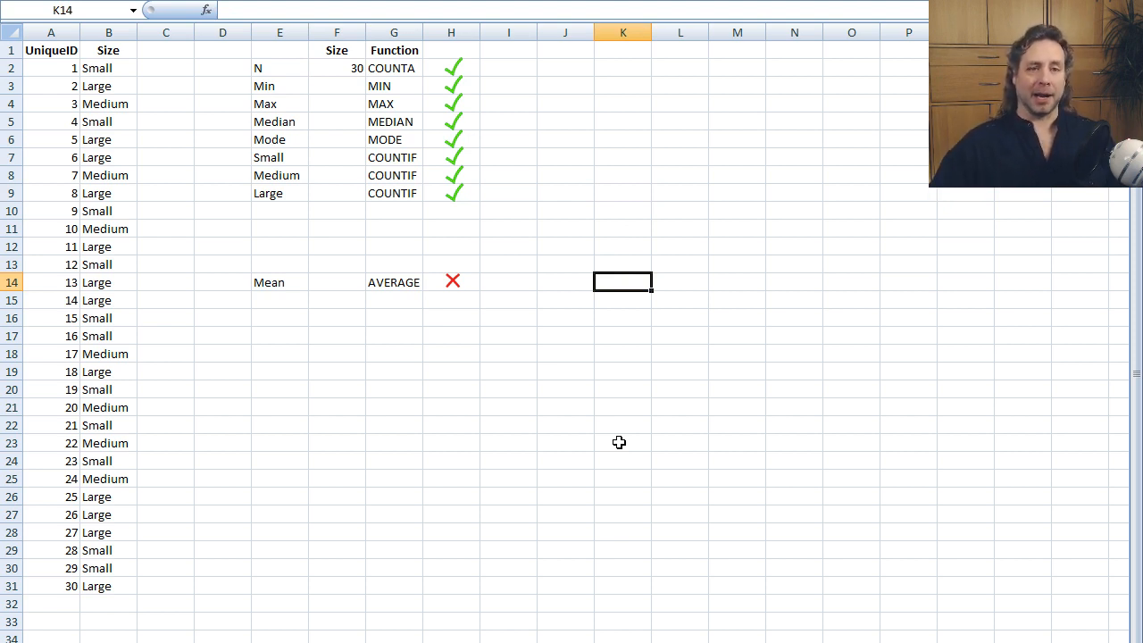
Enter the formula =MIN(B:B) in cell F3 for the Min row.
{"action": "left_click", "coordinate": [352, 86]}
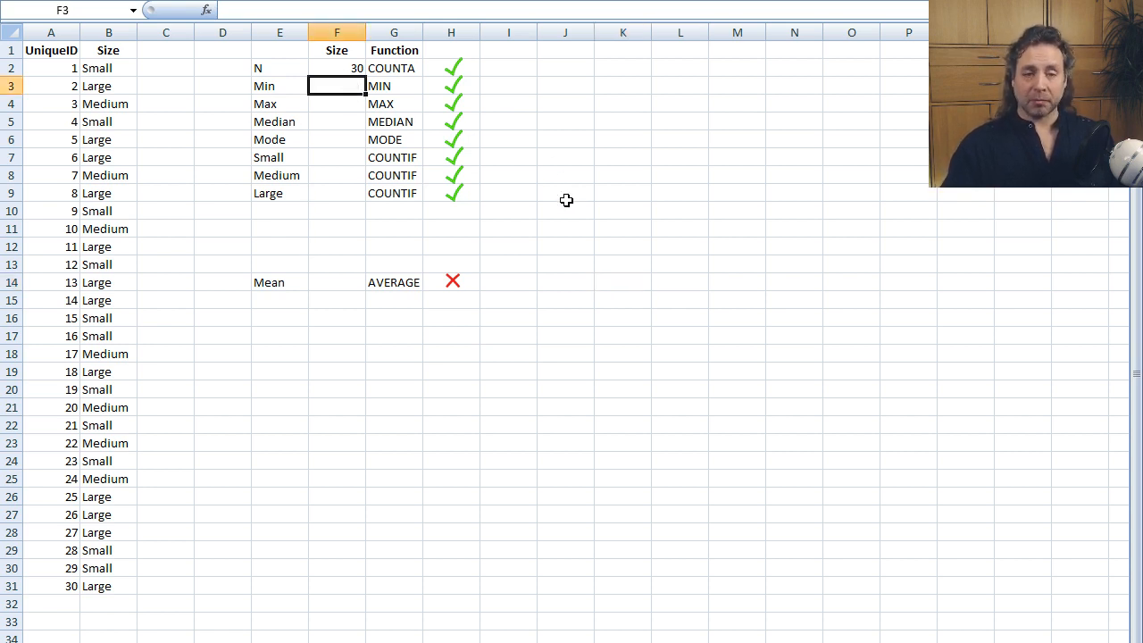
{"action": "type", "text": "=min("}
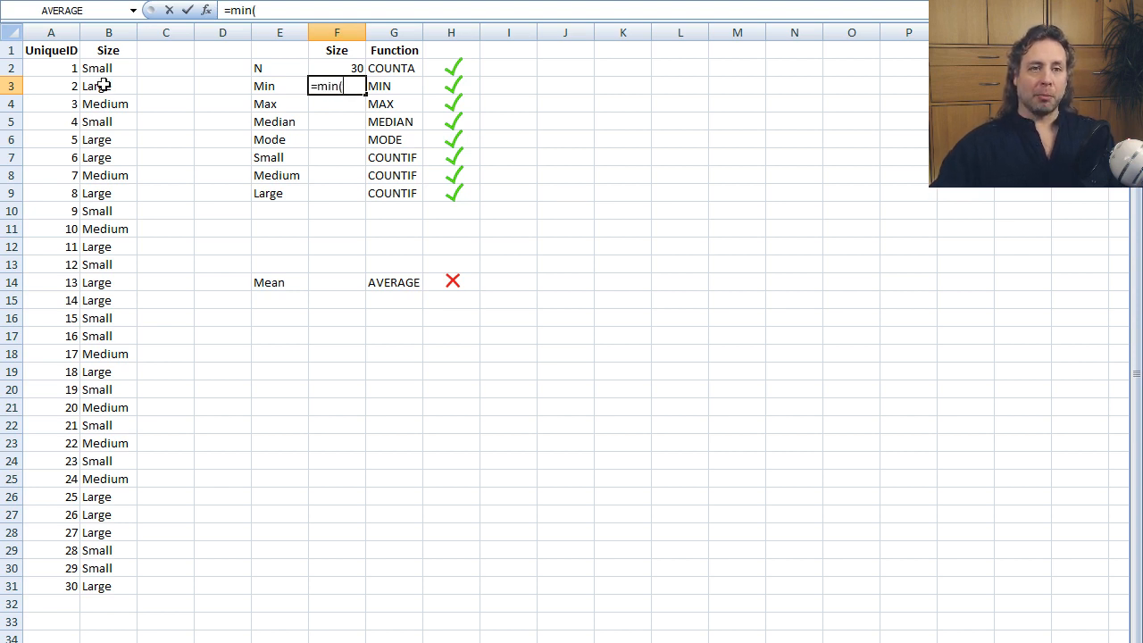
{"action": "left_click", "coordinate": [102, 31]}
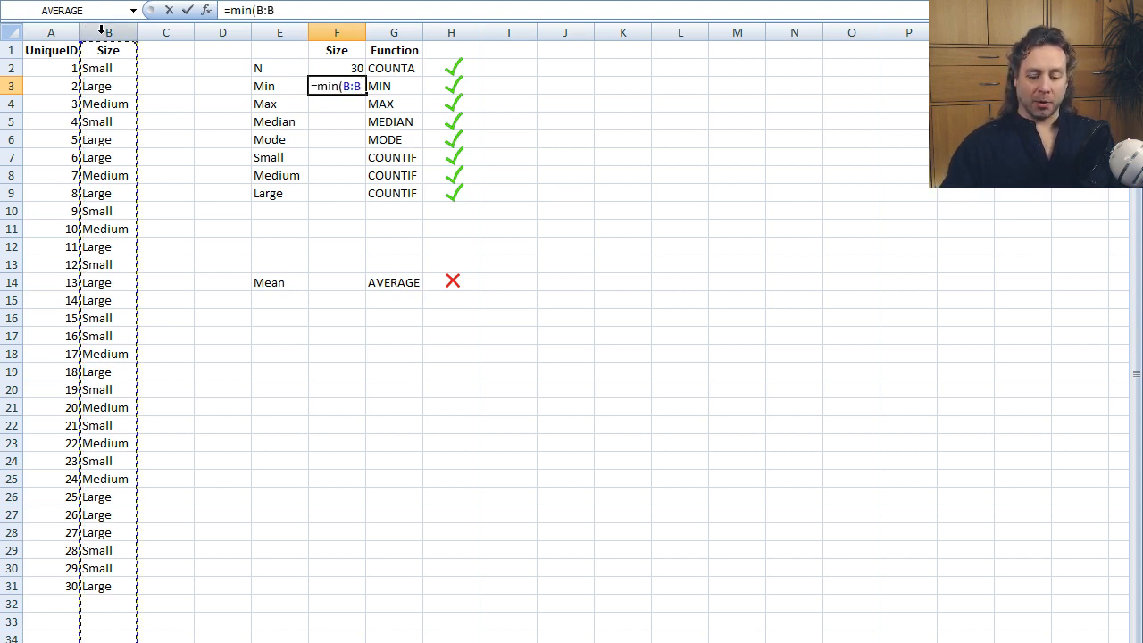
{"action": "type", "text": ")"}
{"action": "key", "text": "Return"}
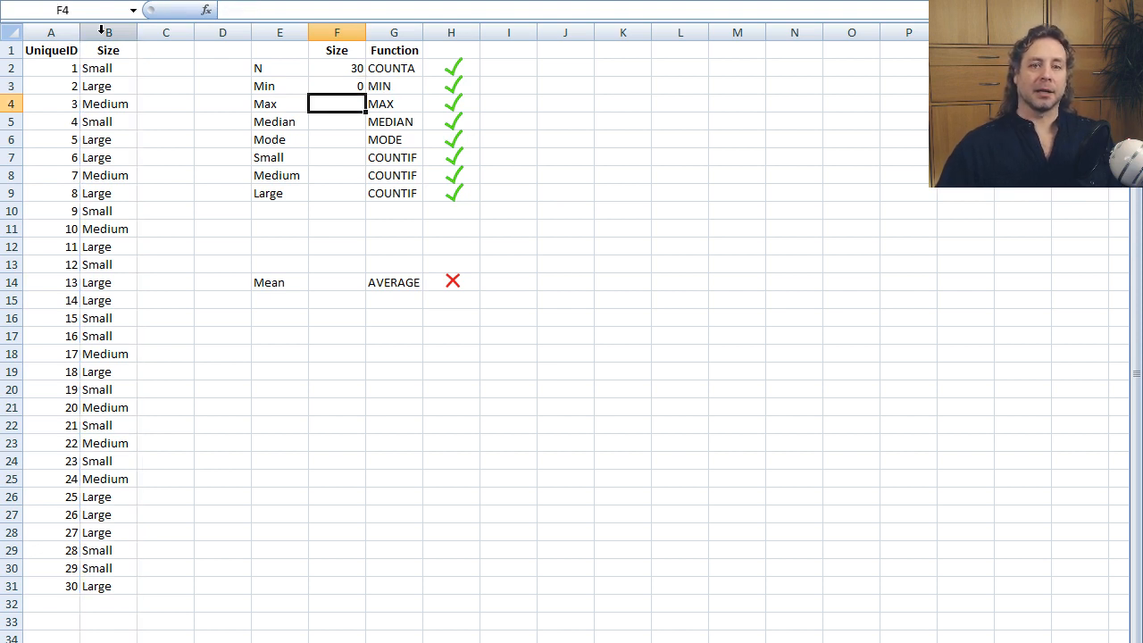
{"action": "key", "text": "Up"}
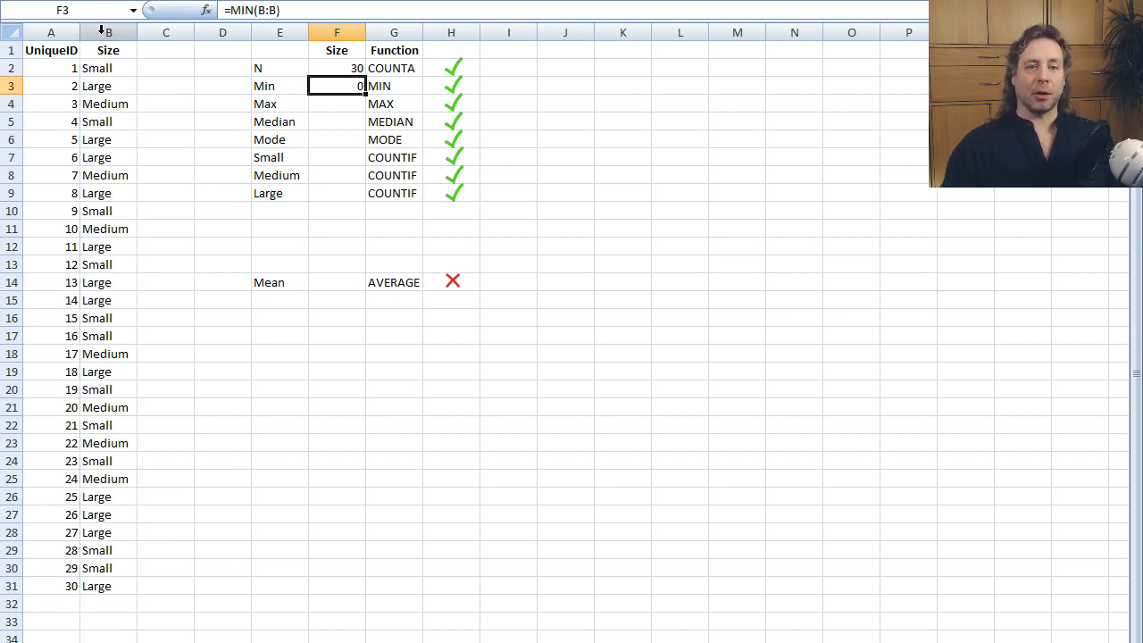
Enter the formula =MAX(B:B) in cell F4 for the Max row.
{"action": "key", "text": "Down"}
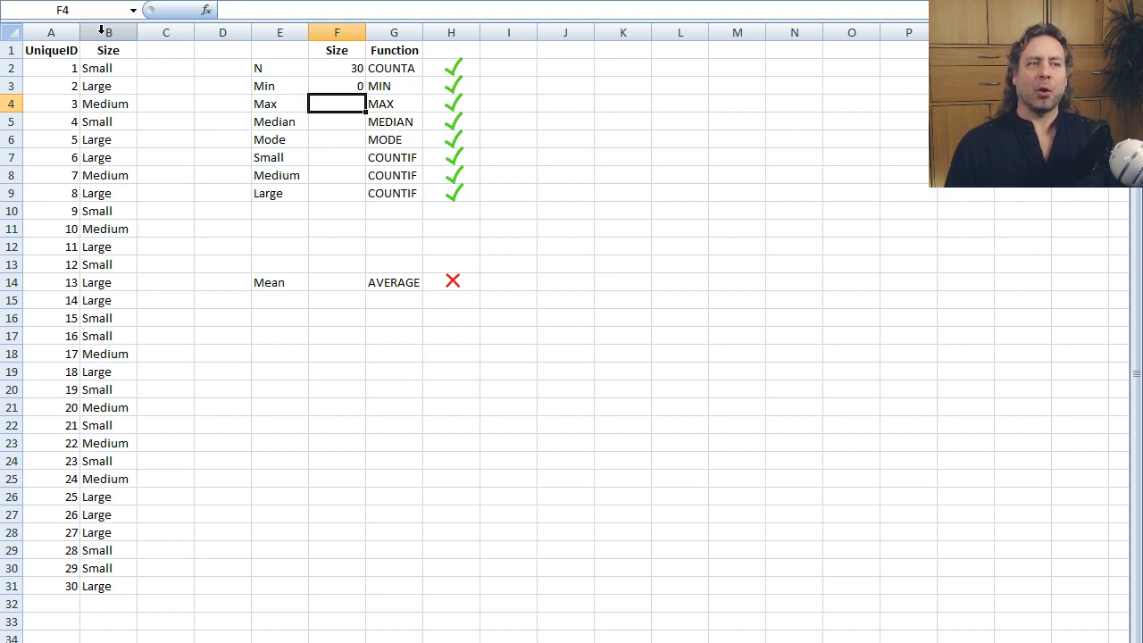
{"action": "key", "text": "Up"}
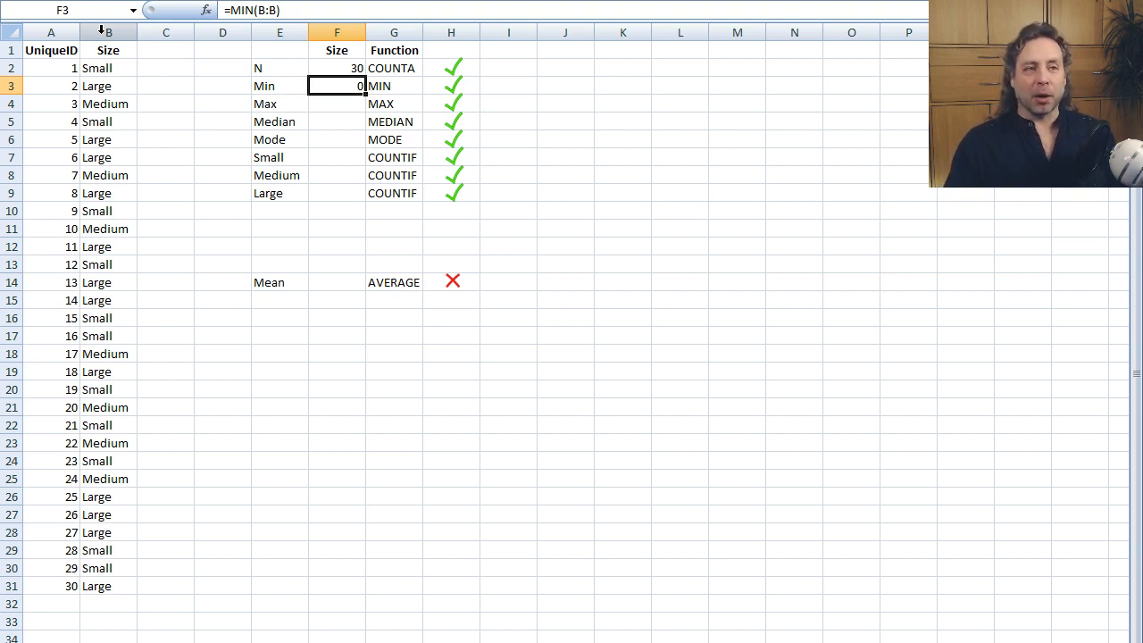
{"action": "key", "text": "Down"}
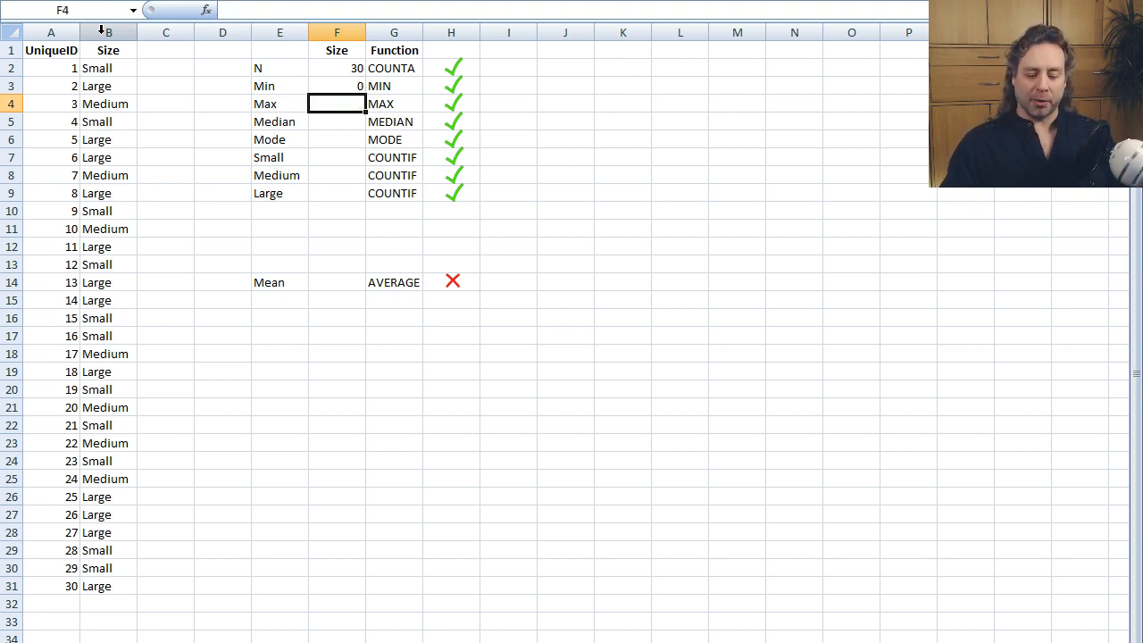
{"action": "type", "text": "=max("}
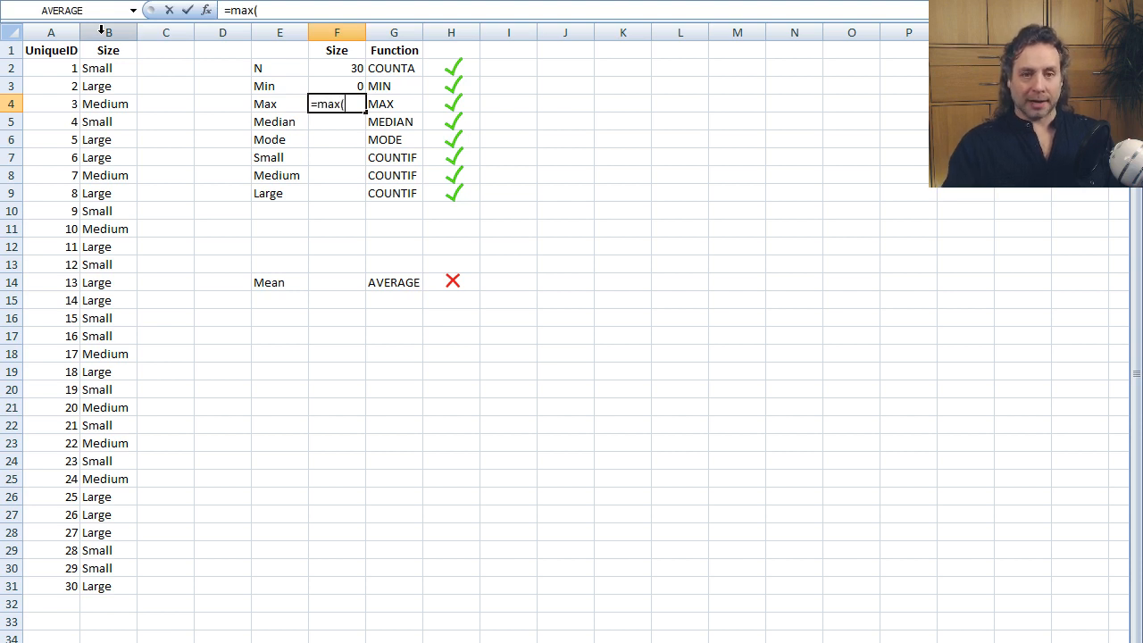
{"action": "left_click", "coordinate": [115, 30]}
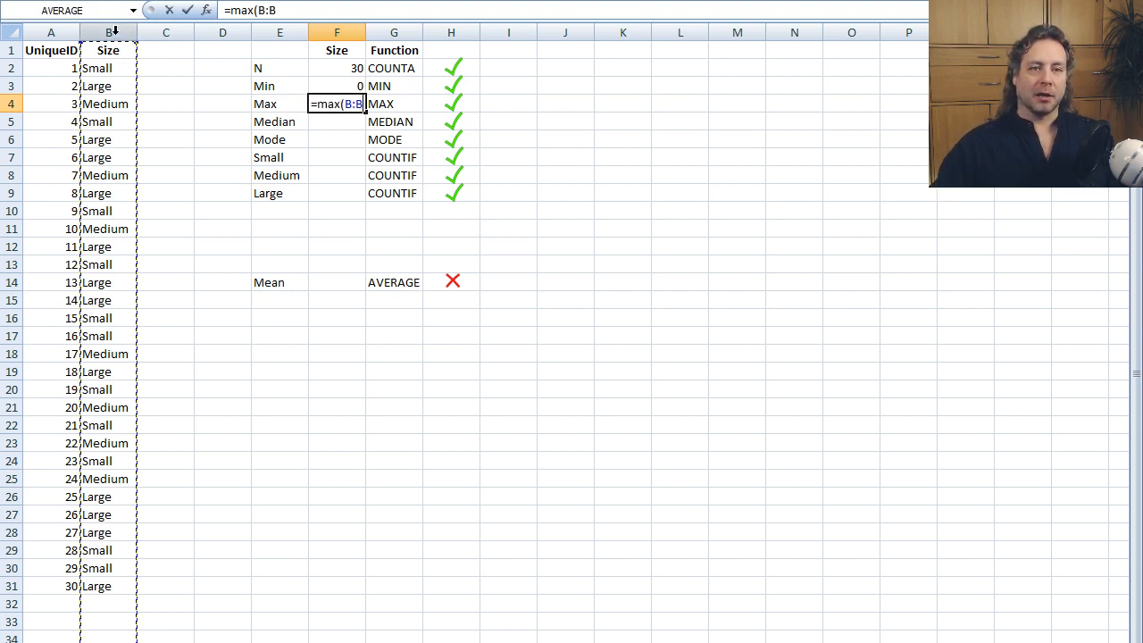
{"action": "type", "text": ")"}
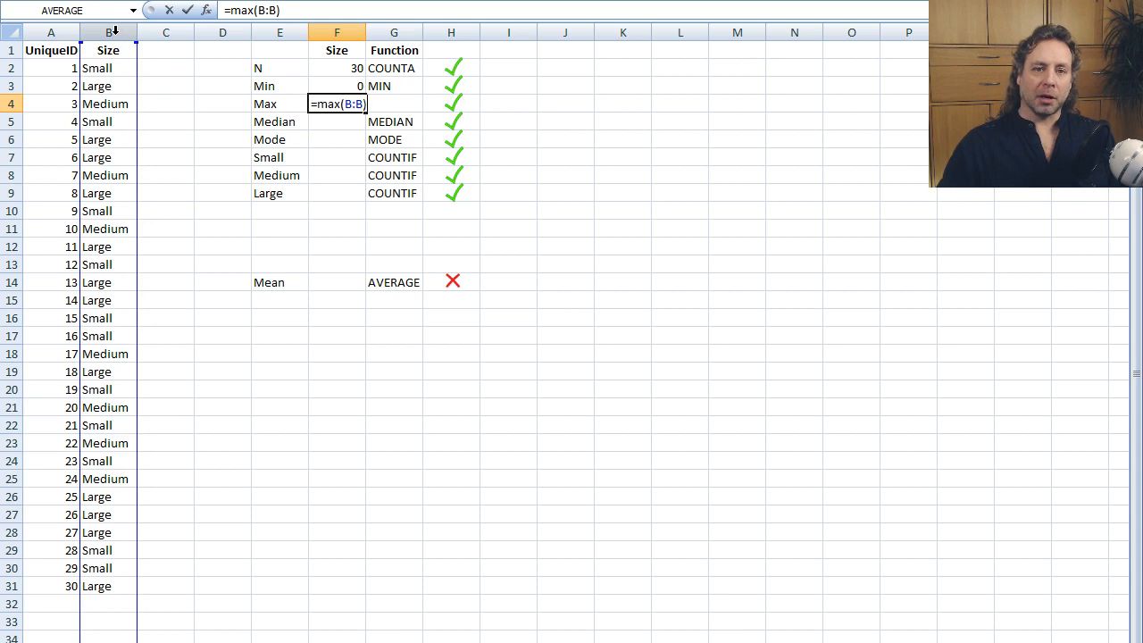
{"action": "key", "text": "Return"}
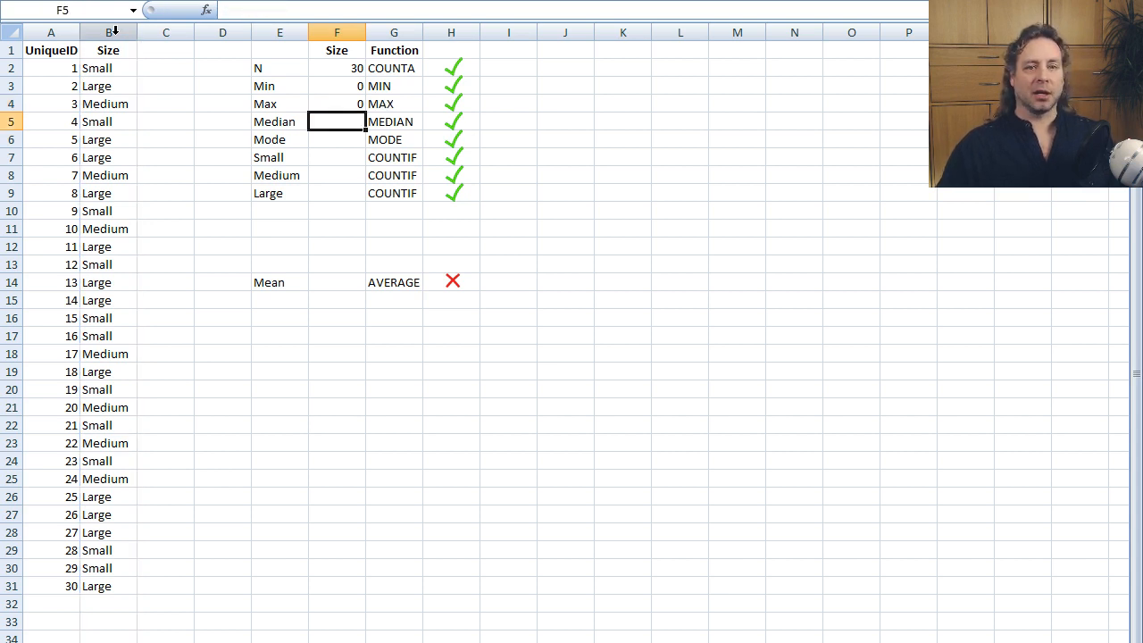
{"action": "key", "text": "Up"}
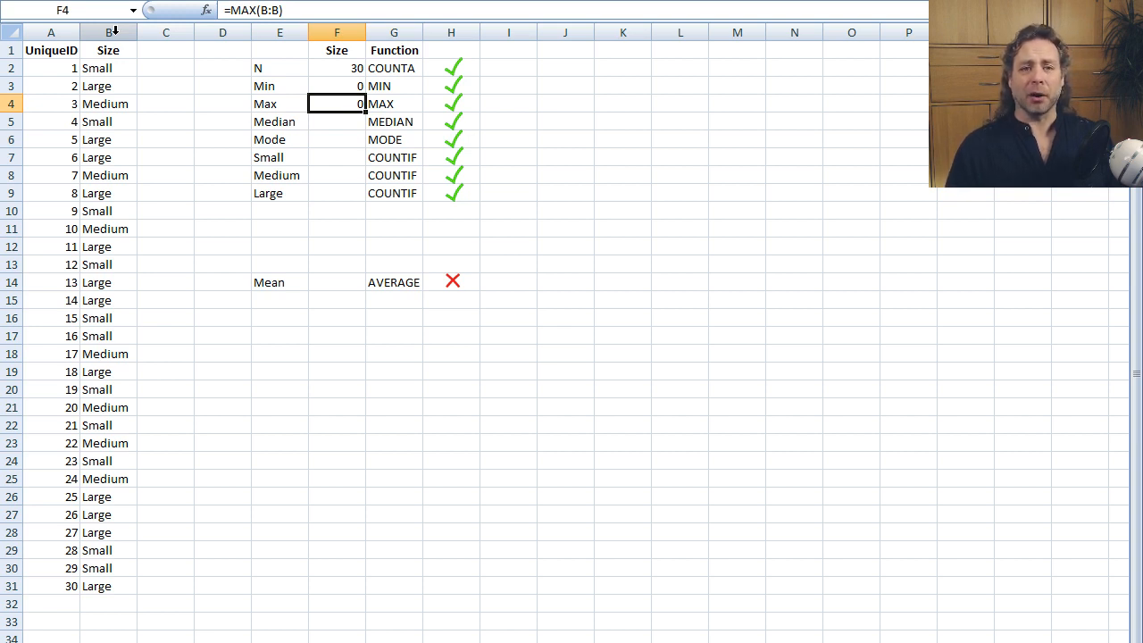
Enter a MEDIAN formula over the whole of column B in cell F5 for the Median row.
{"action": "key", "text": "Down"}
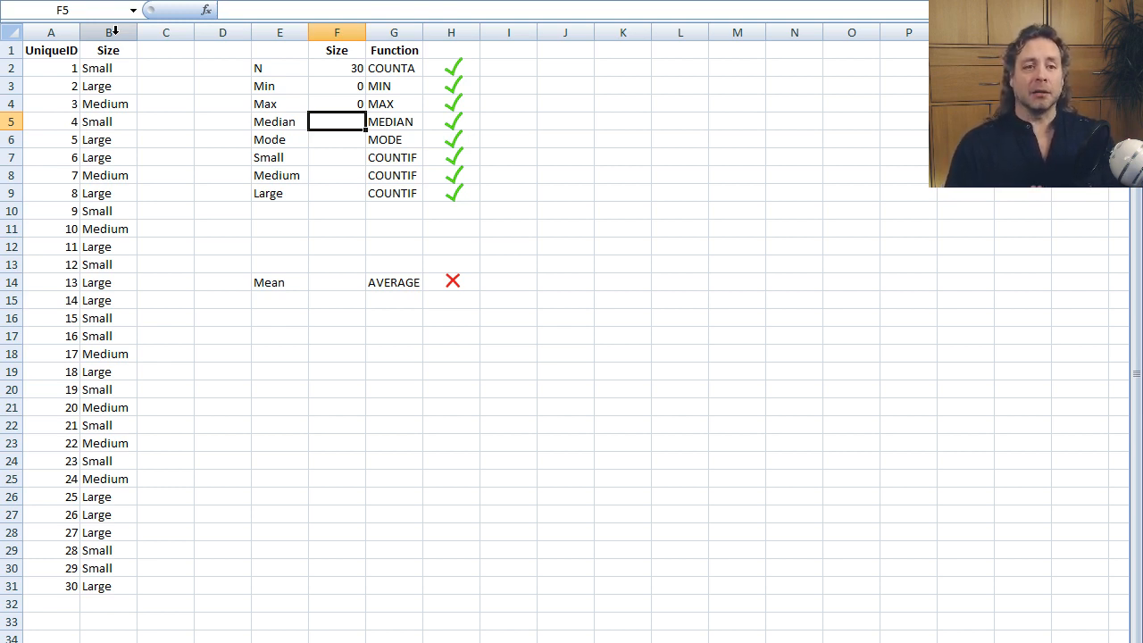
{"action": "type", "text": "=median"}
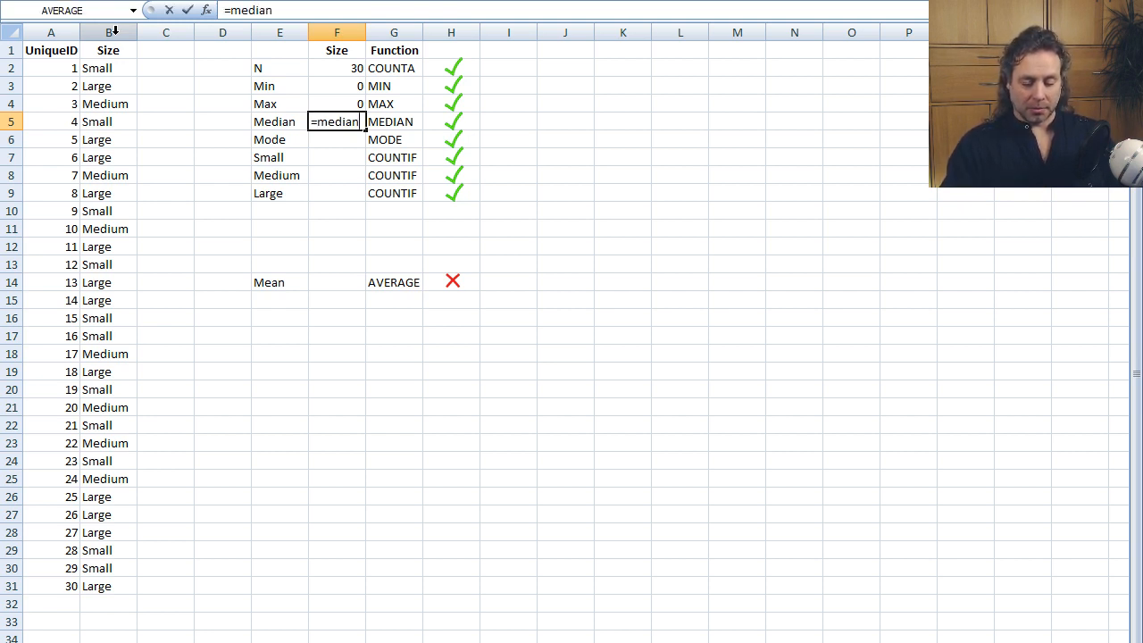
{"action": "type", "text": "("}
{"action": "left_click", "coordinate": [117, 33]}
{"action": "type", "text": ")"}
{"action": "key", "text": "Return"}
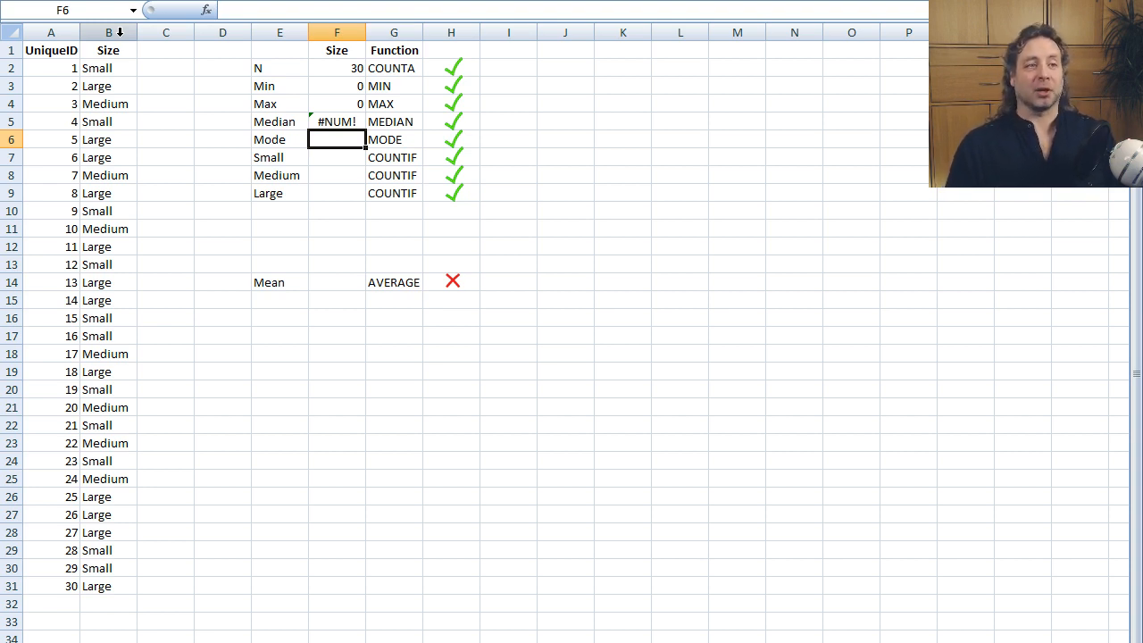
Enter a MODE formula over the whole of column B in cell F6 for the Mode row.
{"action": "type", "text": "=mode("}
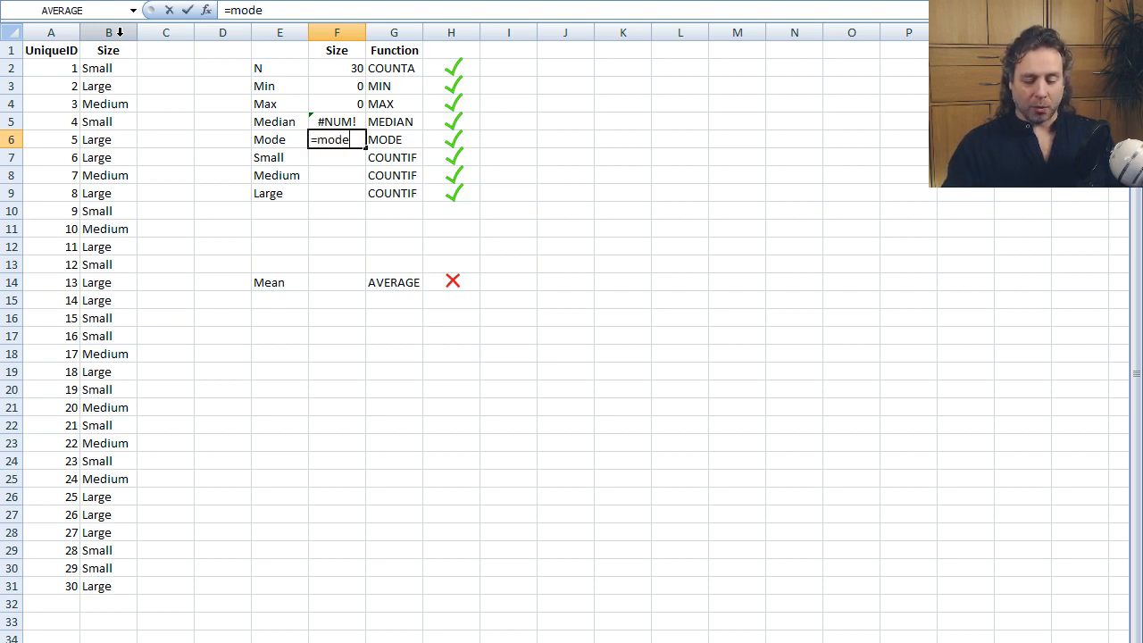
{"action": "left_click", "coordinate": [120, 32]}
{"action": "type", "text": ")"}
{"action": "key", "text": "Return"}
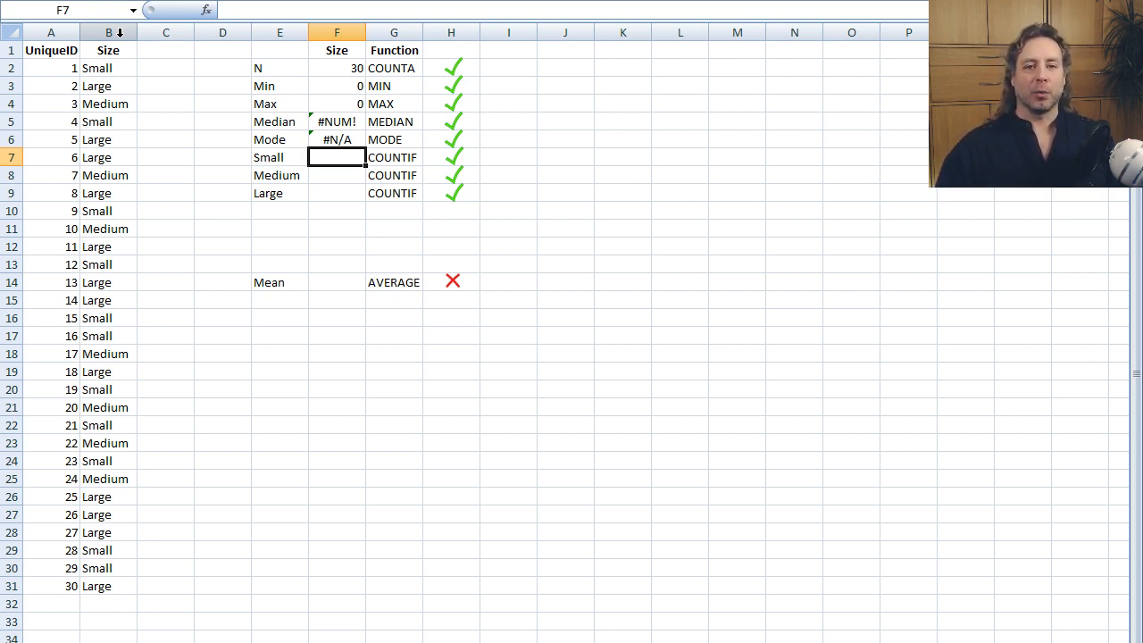
Enter the formula =COUNTIF(B:B,E7) in cell F7 to count the Small entries.
{"action": "key", "text": "Right"}
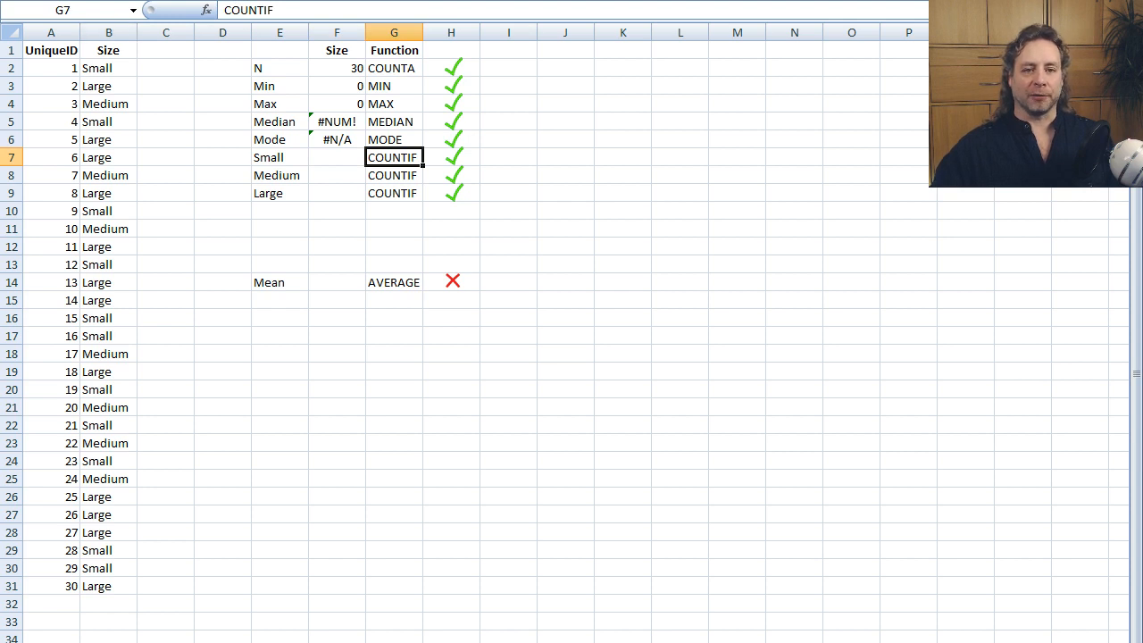
{"action": "left_click", "coordinate": [336, 158]}
{"action": "type", "text": "=countif("}
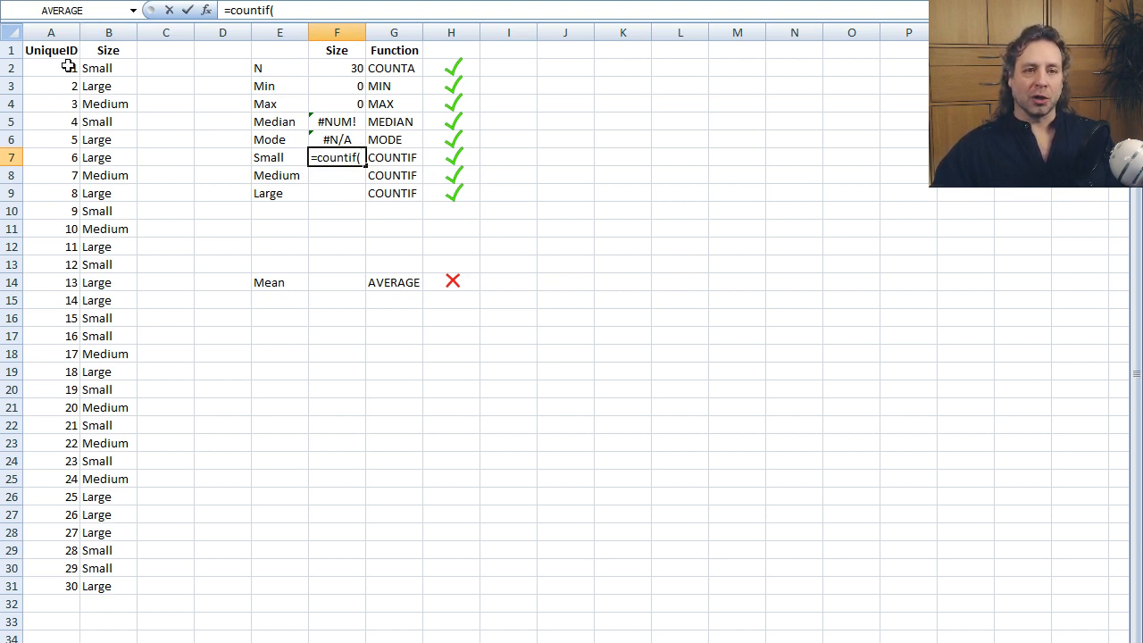
{"action": "left_click", "coordinate": [110, 33]}
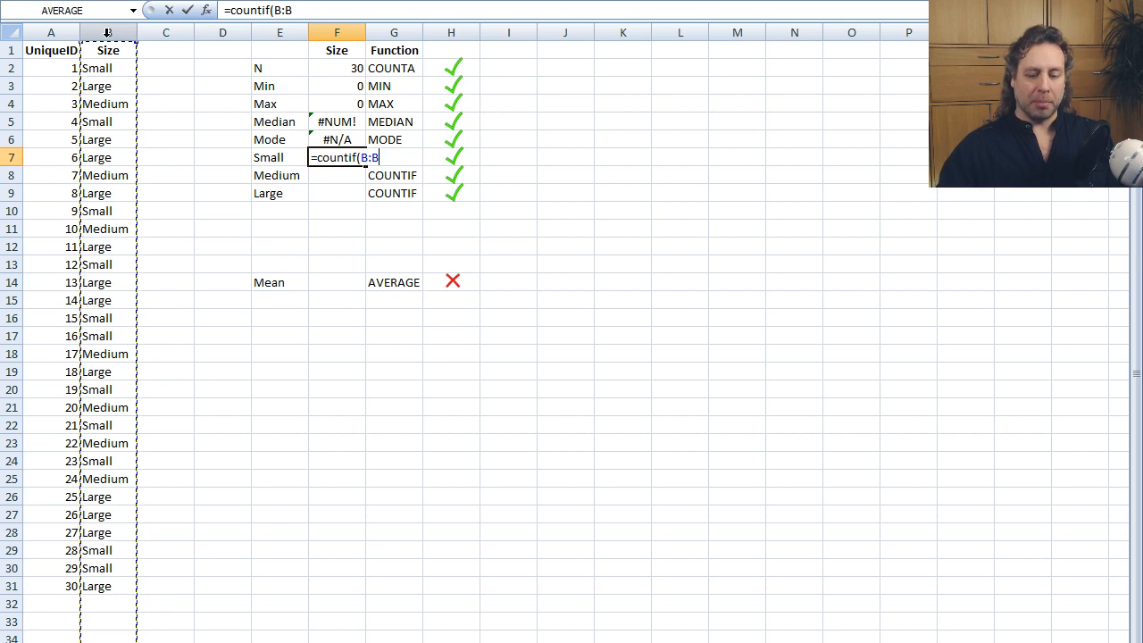
{"action": "type", "text": ","}
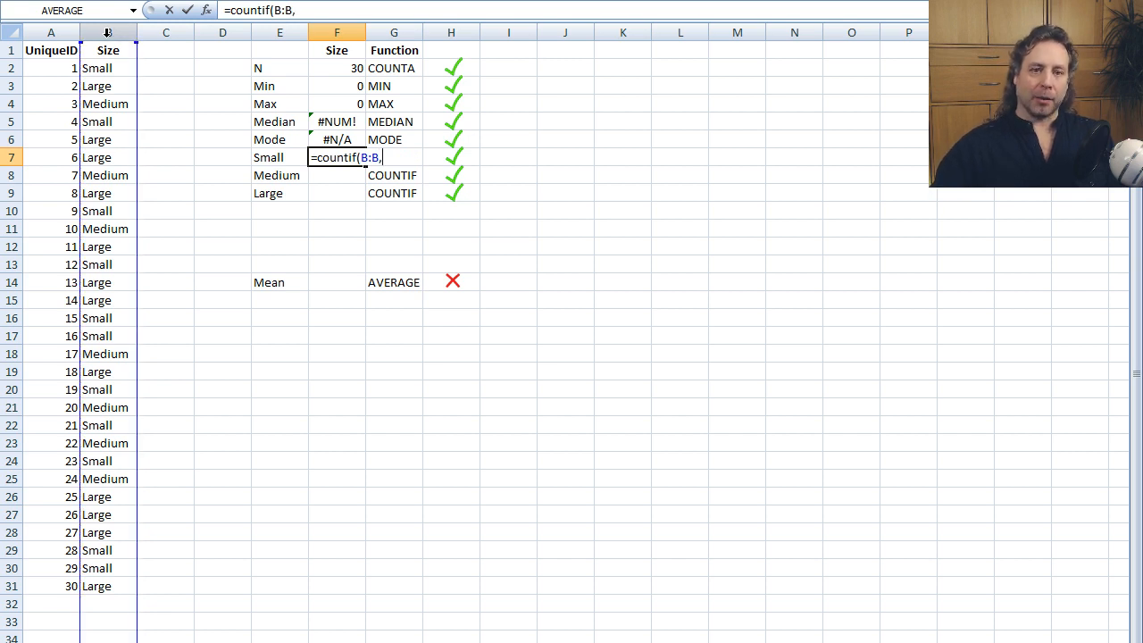
{"action": "left_click", "coordinate": [281, 157]}
{"action": "type", "text": ")"}
{"action": "key", "text": "Return"}
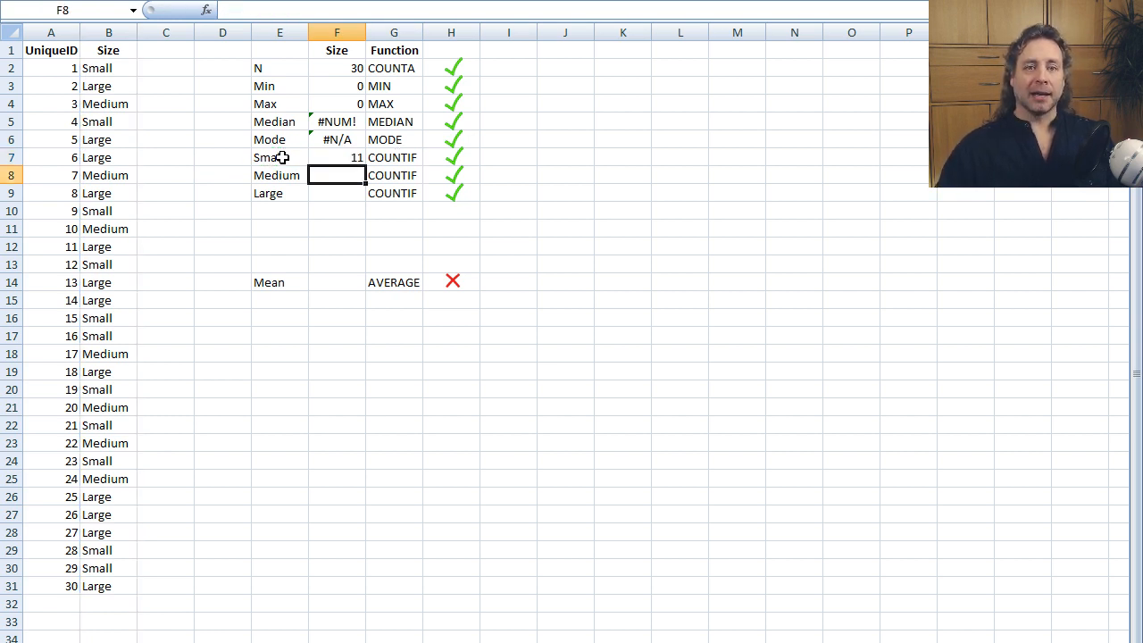
Fill the COUNTIF formula from F7 down through F9 for the Medium and Large rows and check the copied formulas.
{"action": "key", "text": "Up"}
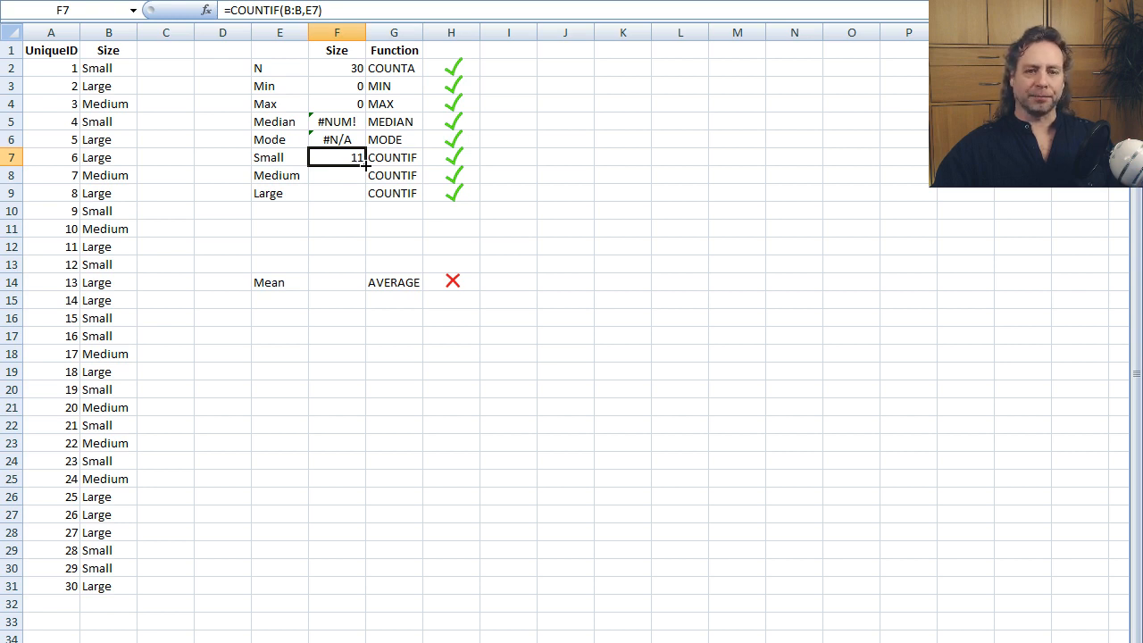
{"action": "left_click_drag", "start_coordinate": [365, 166], "coordinate": [366, 196]}
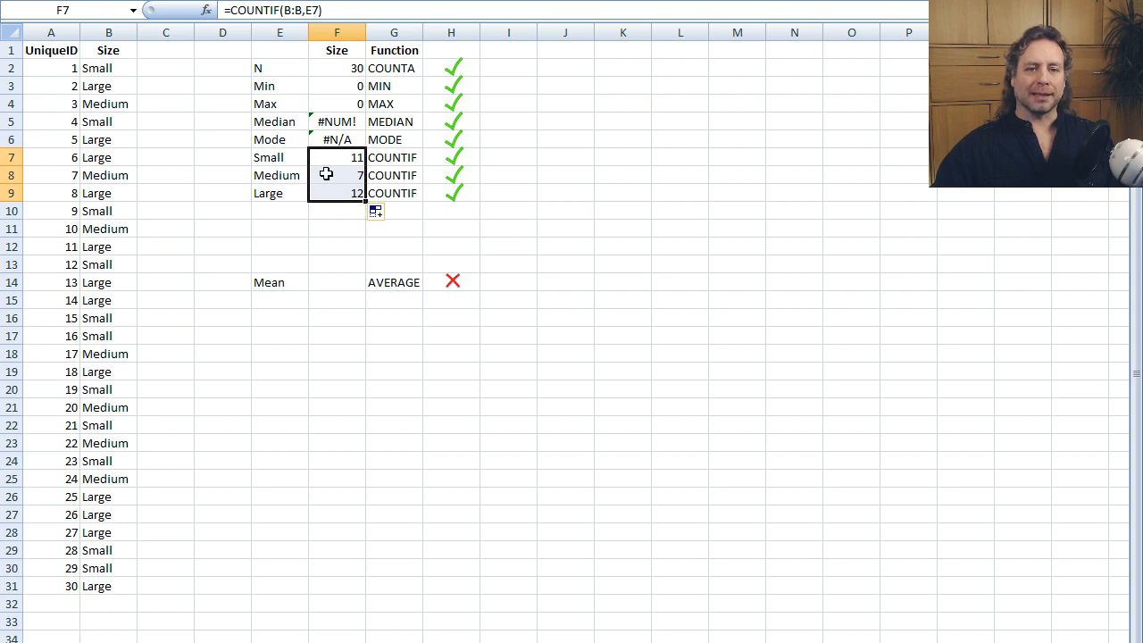
{"action": "left_click", "coordinate": [337, 176]}
{"action": "left_click", "coordinate": [343, 189]}
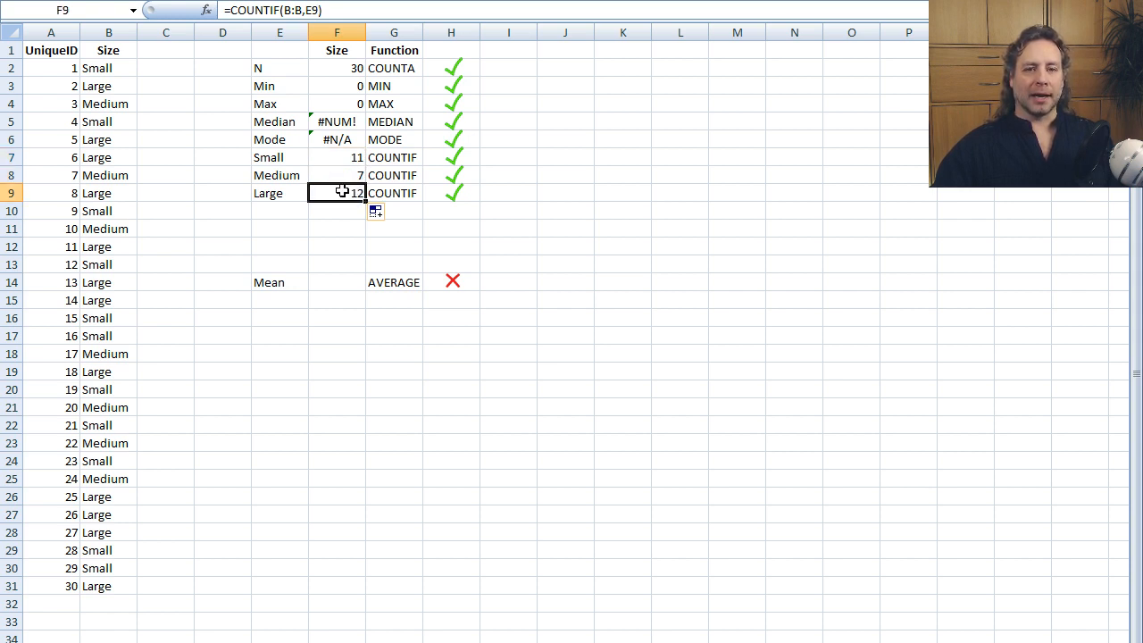
{"action": "left_click", "coordinate": [511, 212]}
Add a Total row with the label in E10 and the formula =SUM(F7:F9) in F10.
{"action": "left_click", "coordinate": [288, 209]}
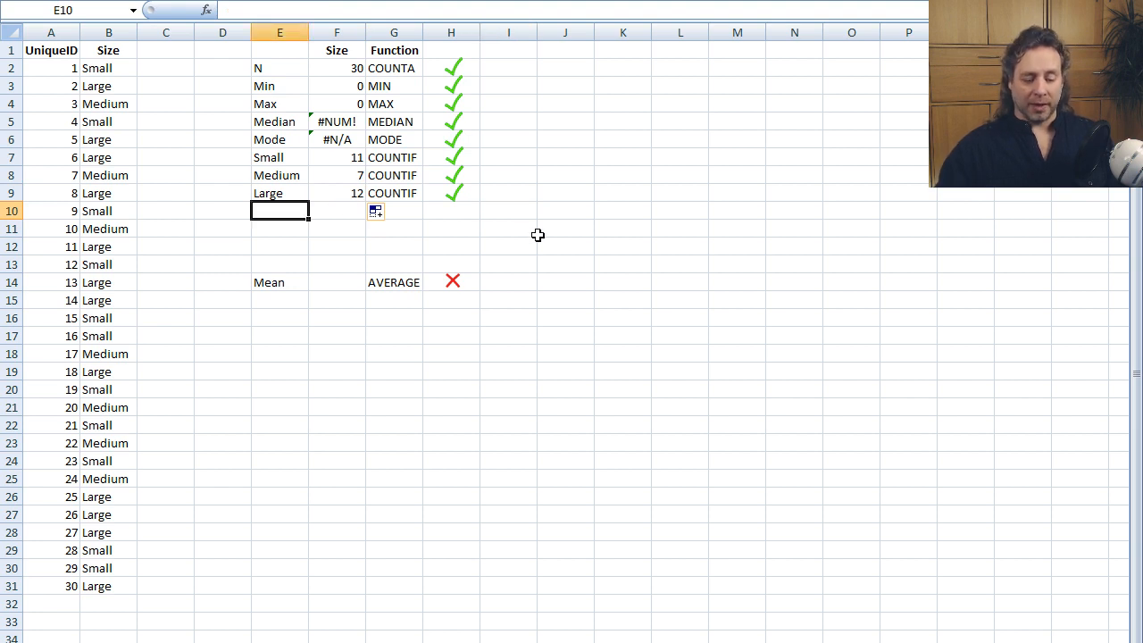
{"action": "type", "text": "Total"}
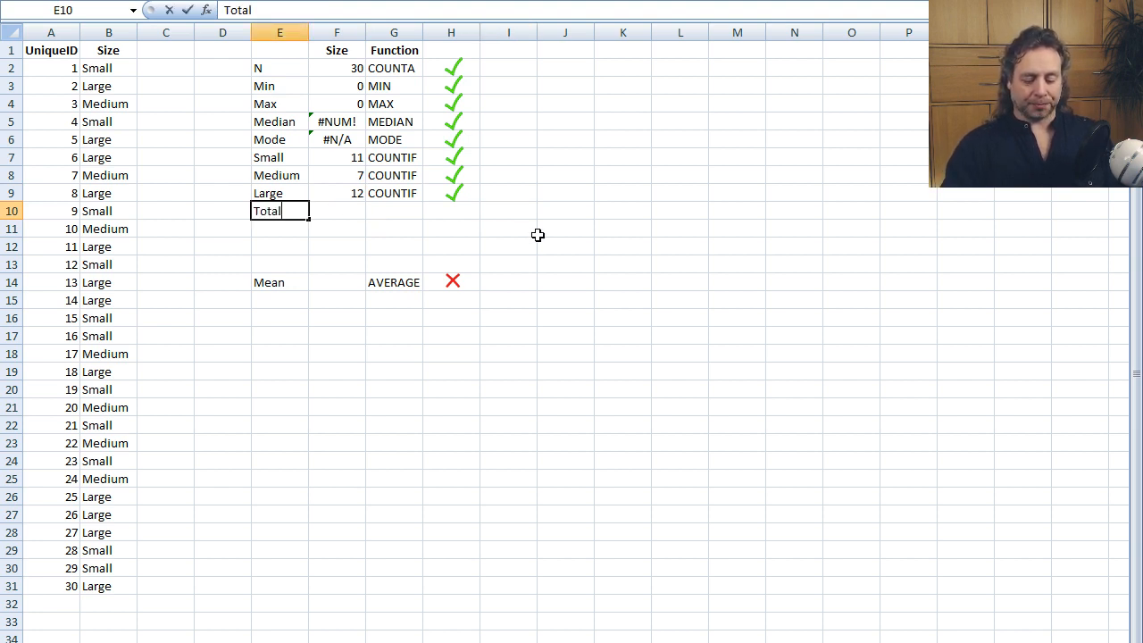
{"action": "key", "text": "Tab"}
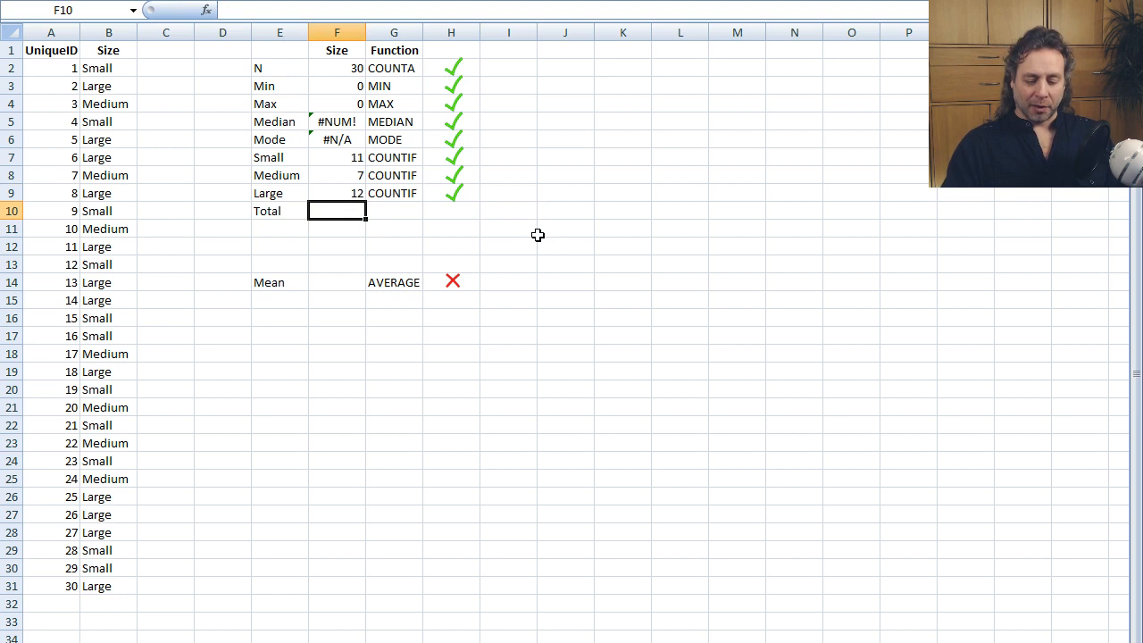
{"action": "type", "text": "=sum("}
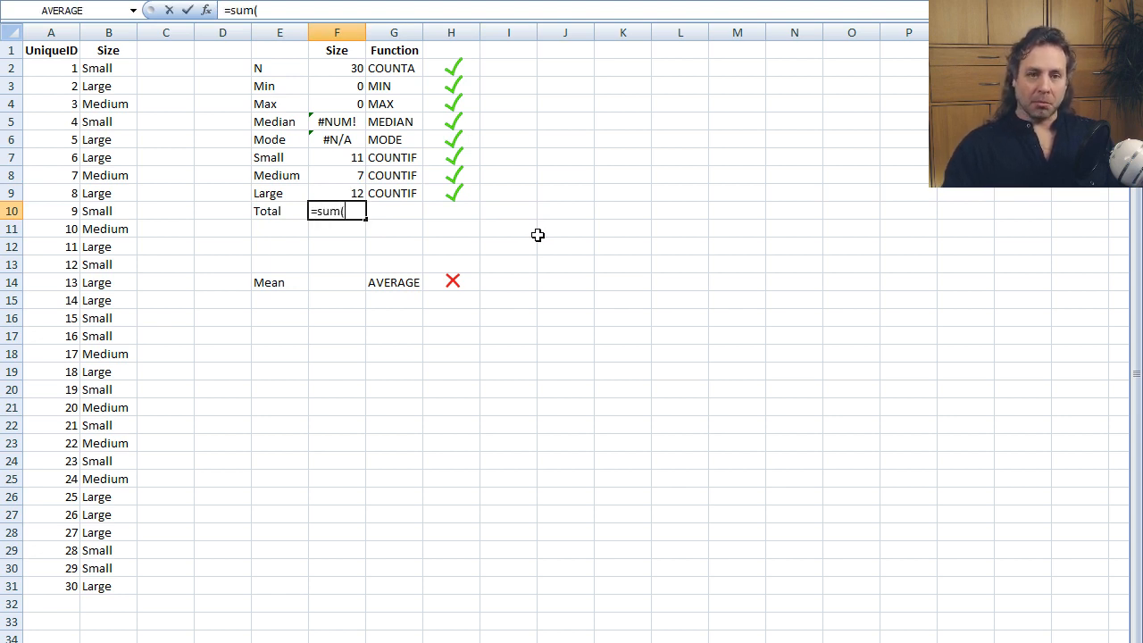
{"action": "left_click_drag", "start_coordinate": [337, 160], "coordinate": [352, 195]}
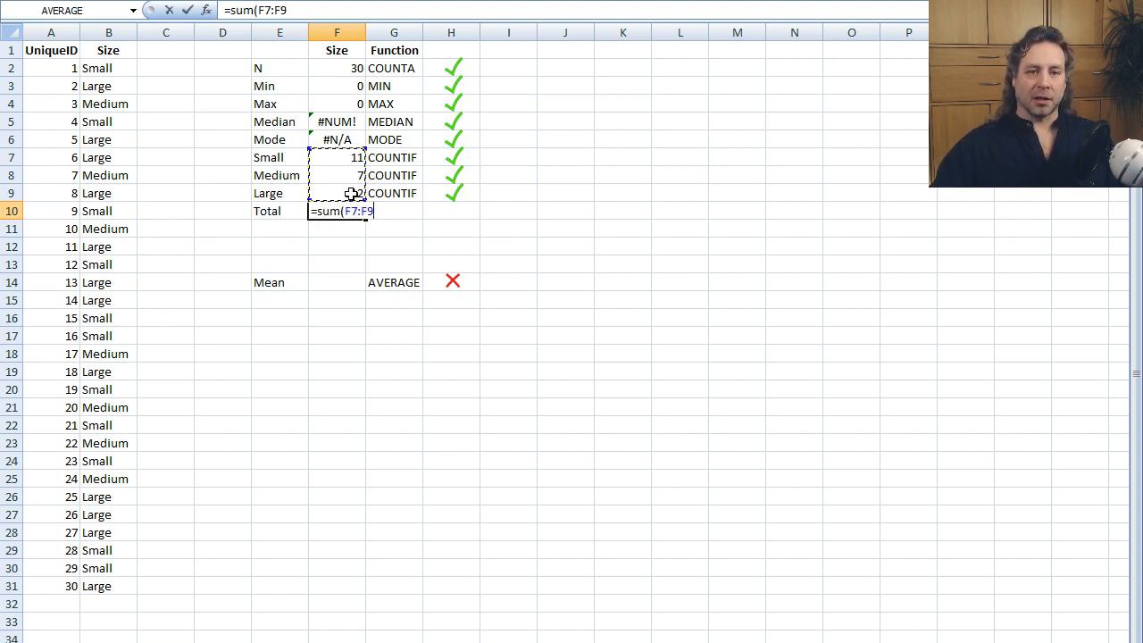
{"action": "key", "text": "Return"}
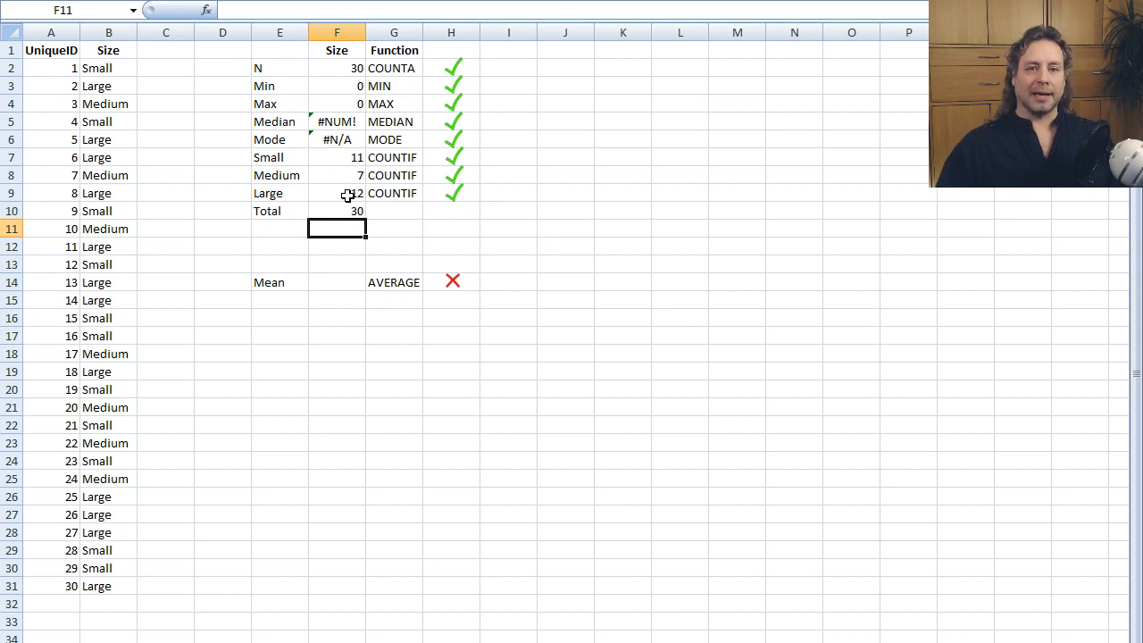
Compare the Total in F10 with the N value in F2, reviewing both formulas.
{"action": "key", "text": "Up"}
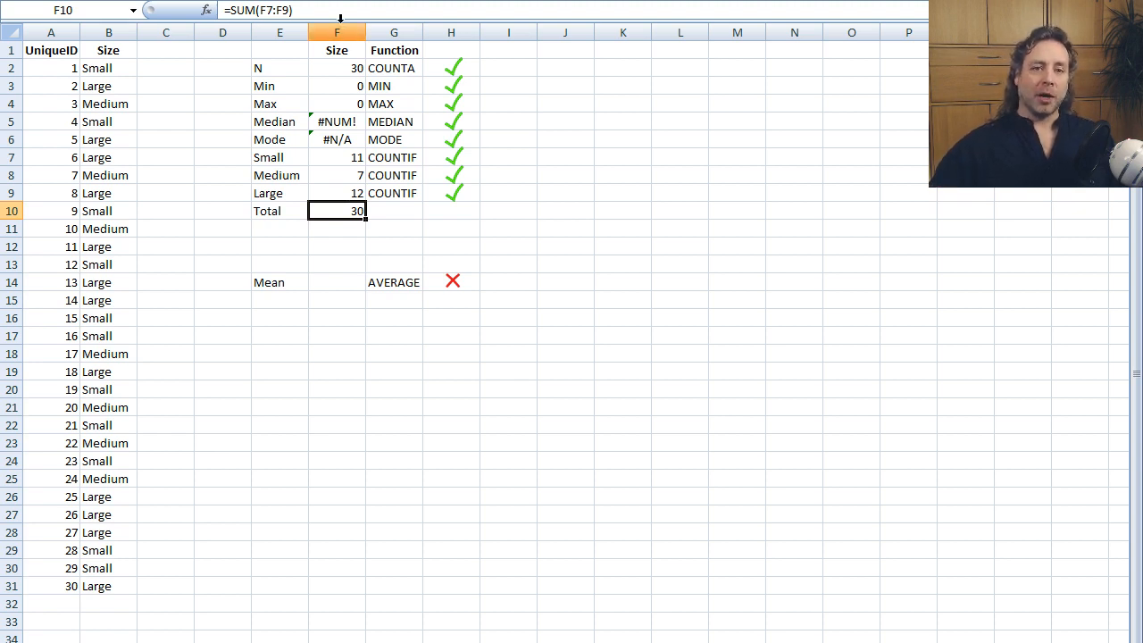
{"action": "left_click", "coordinate": [337, 68]}
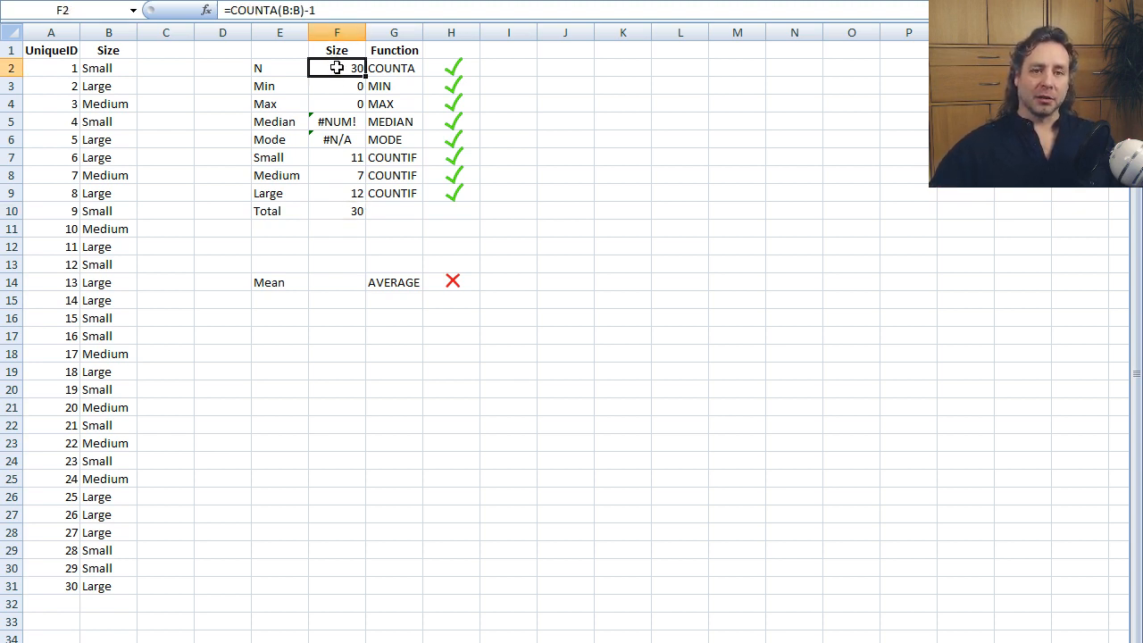
{"action": "left_click", "coordinate": [599, 270]}
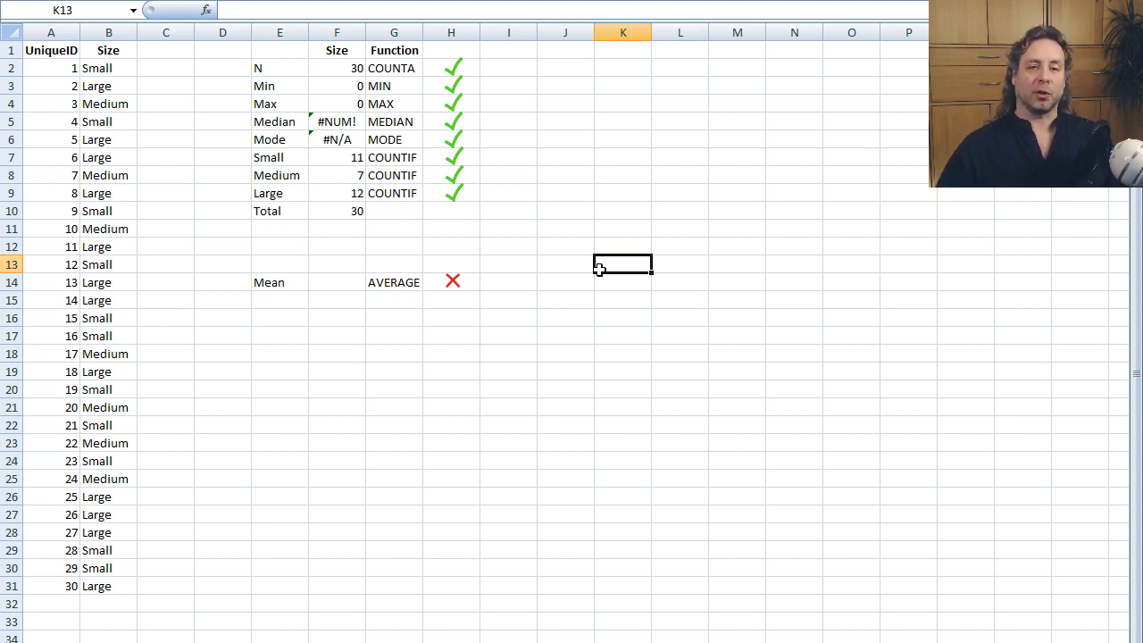
{"action": "left_click", "coordinate": [559, 425]}
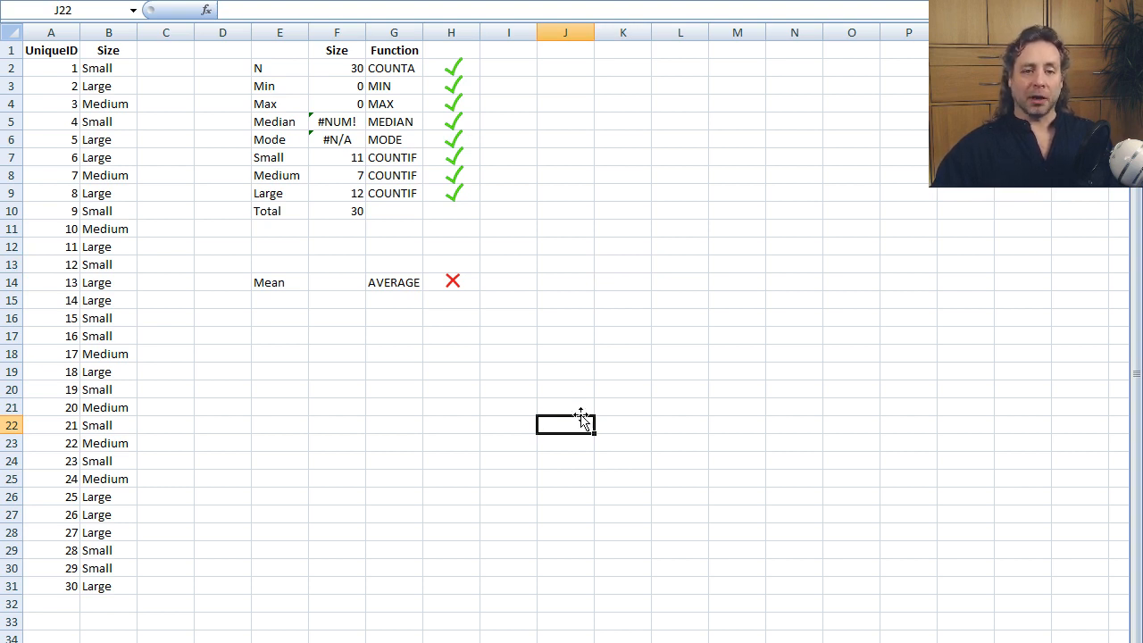
Enter an AVERAGE formula over the whole of column B in cell F14 for the Mean row.
{"action": "left_click", "coordinate": [343, 282]}
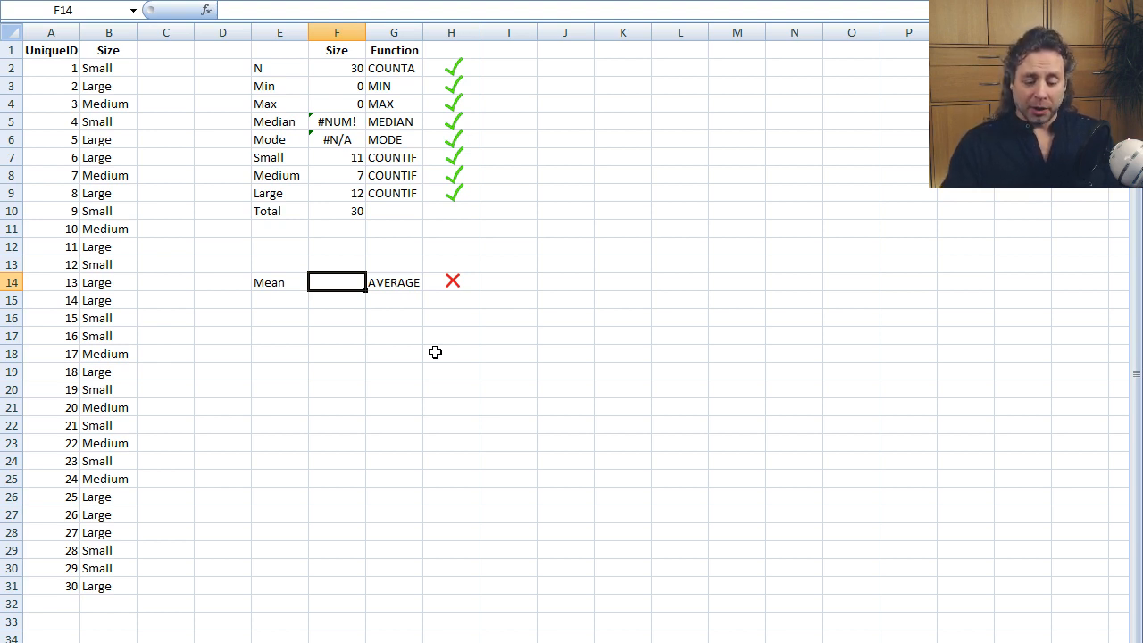
{"action": "type", "text": "=averag"}
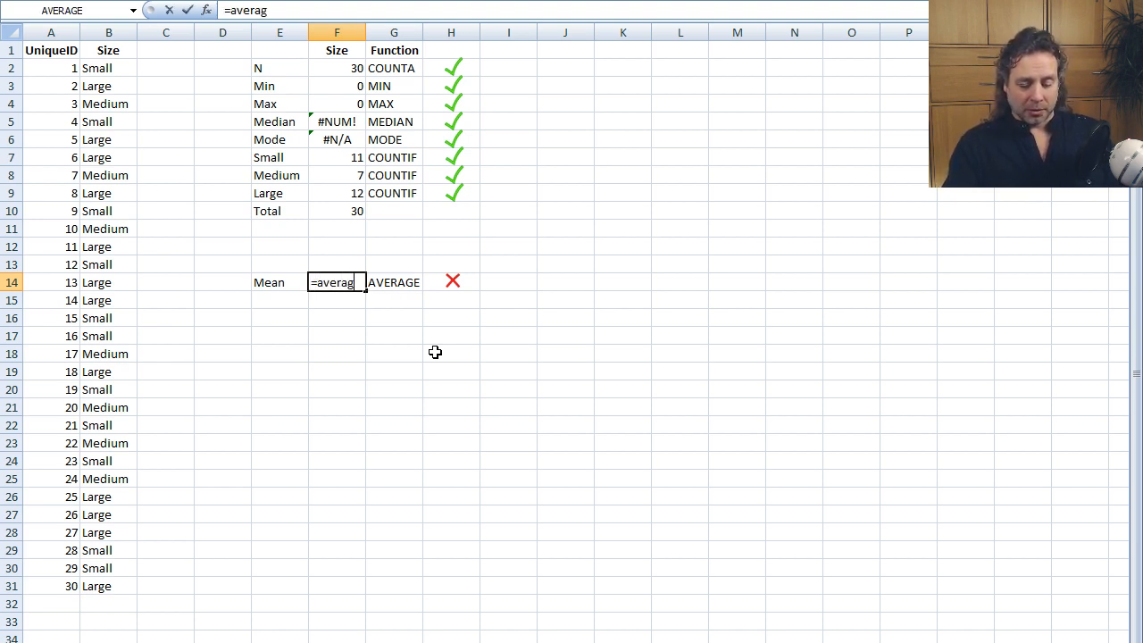
{"action": "type", "text": "e("}
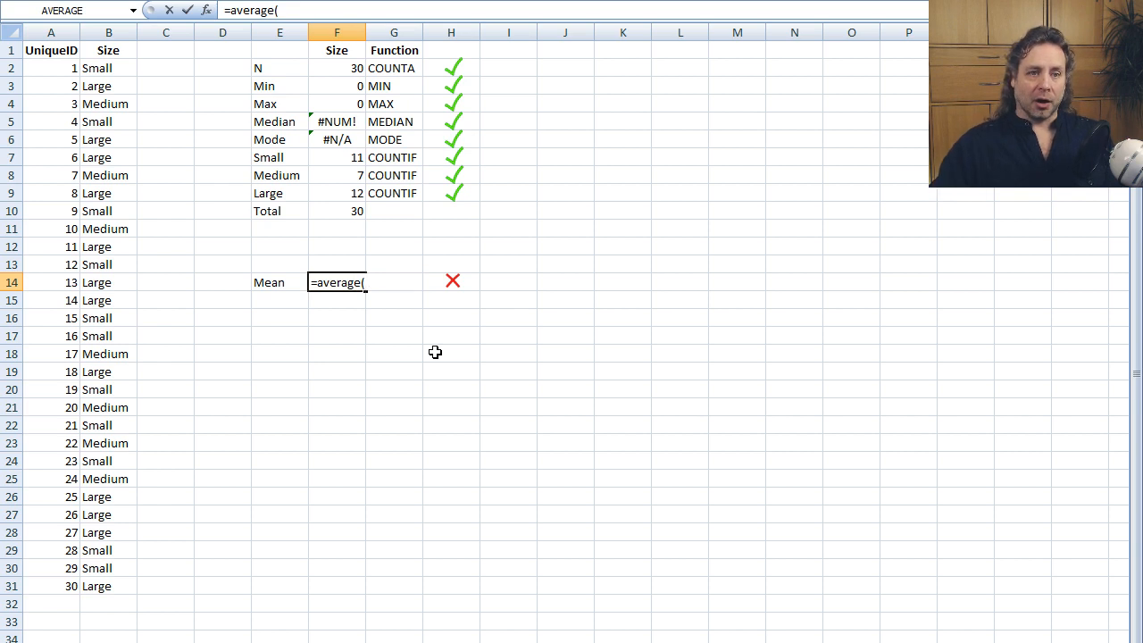
{"action": "left_click", "coordinate": [104, 32]}
{"action": "key", "text": "Return"}
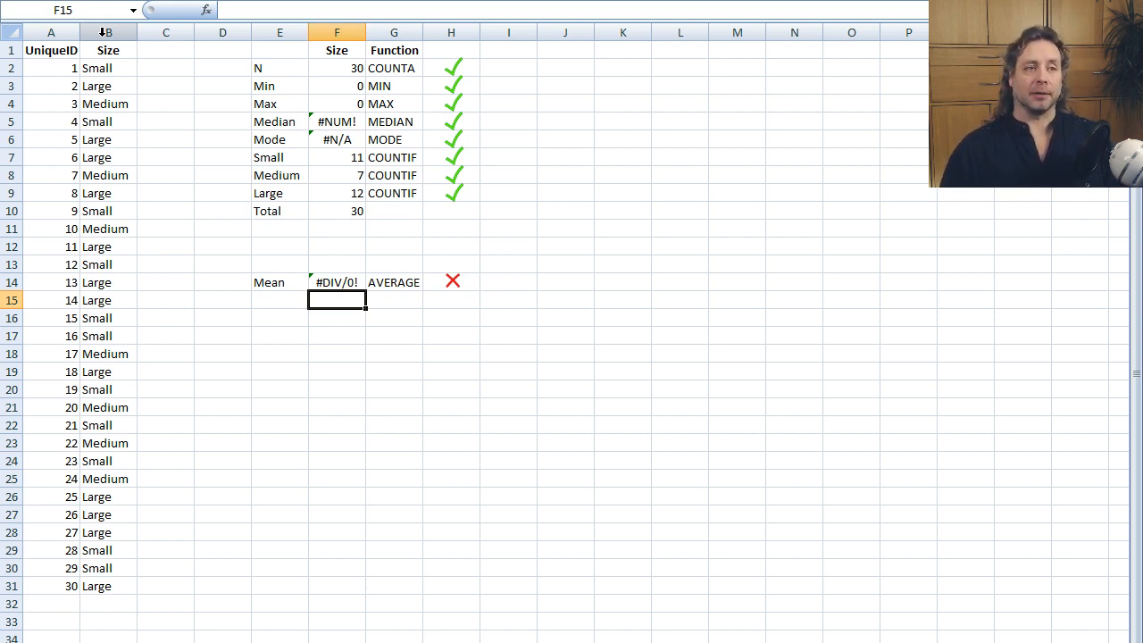
{"action": "left_click", "coordinate": [584, 341]}
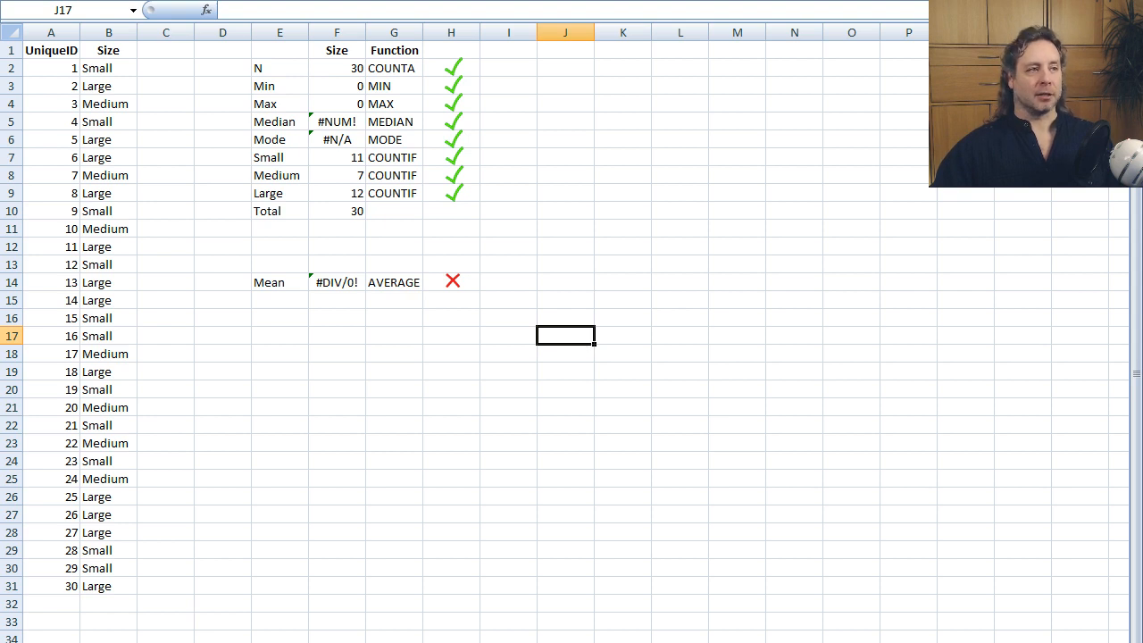
Switch to the worksheet where Size is coded as numbers 1 to 3 and look over column B.
{"action": "left_click", "coordinate": [214, 641]}
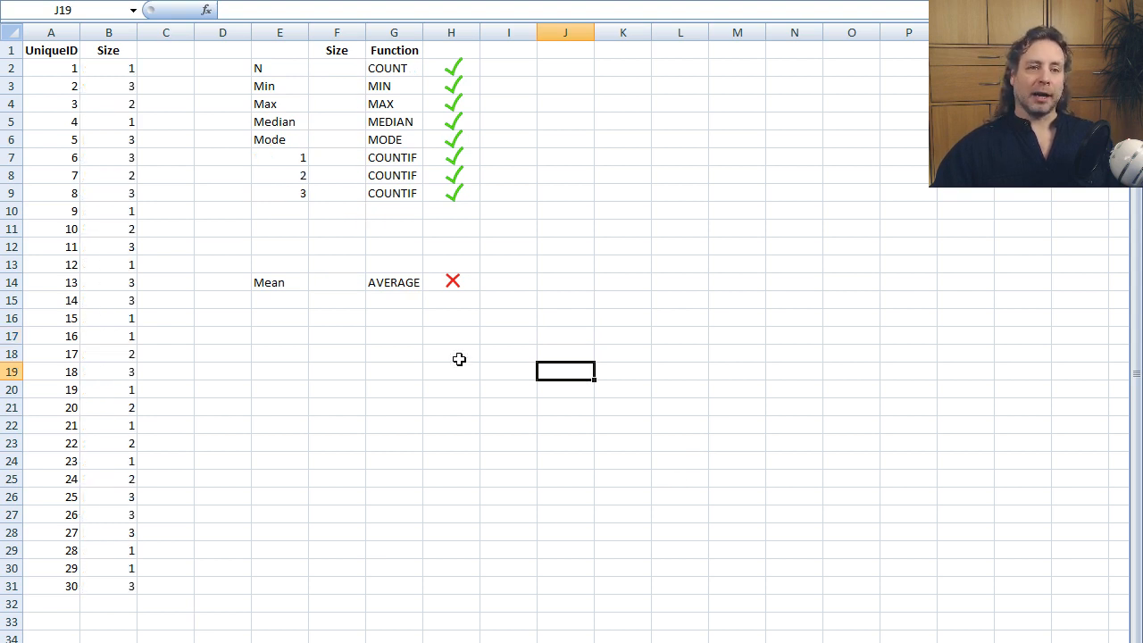
{"action": "left_click", "coordinate": [109, 33]}
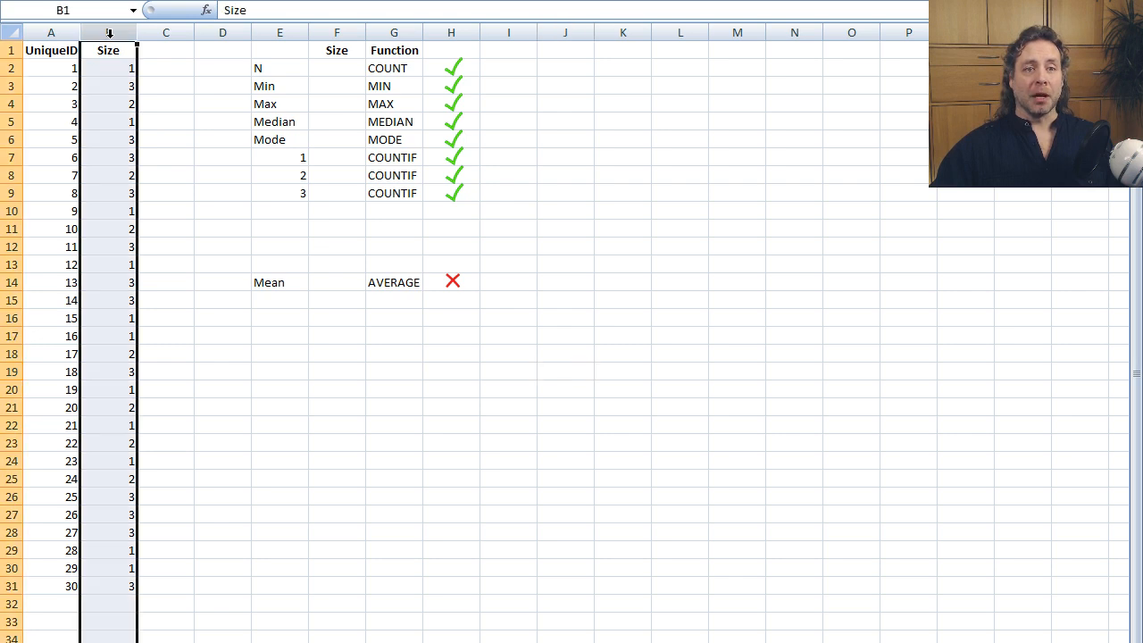
{"action": "left_click", "coordinate": [643, 346]}
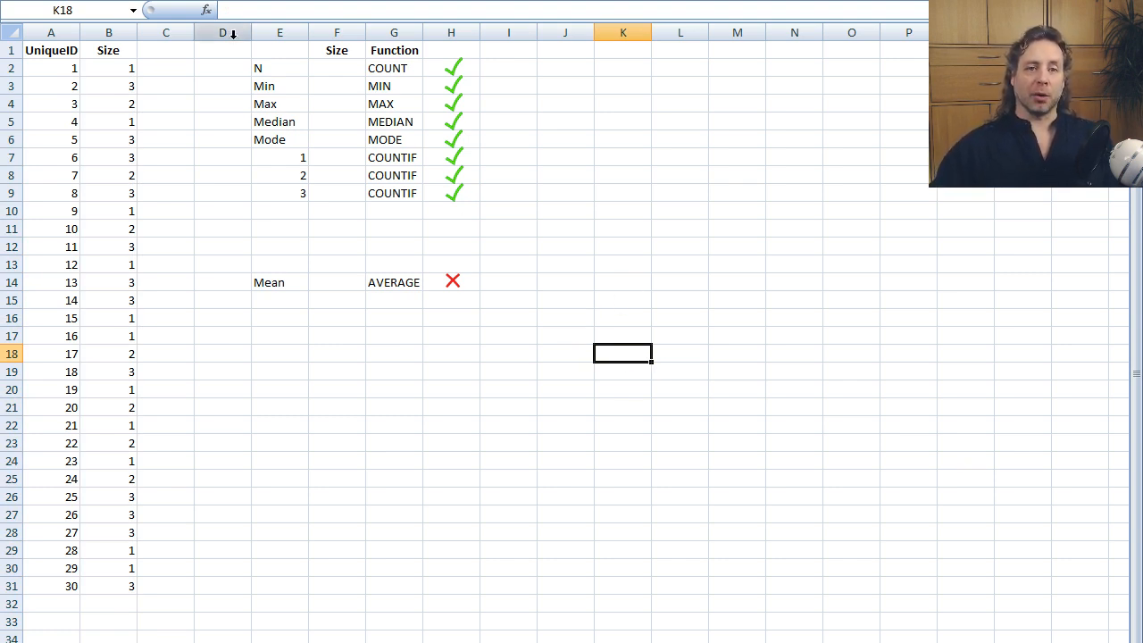
Enter the formula =COUNT(B:B) in cell F2 for the N row of the numerically coded data and check it.
{"action": "left_click", "coordinate": [330, 67]}
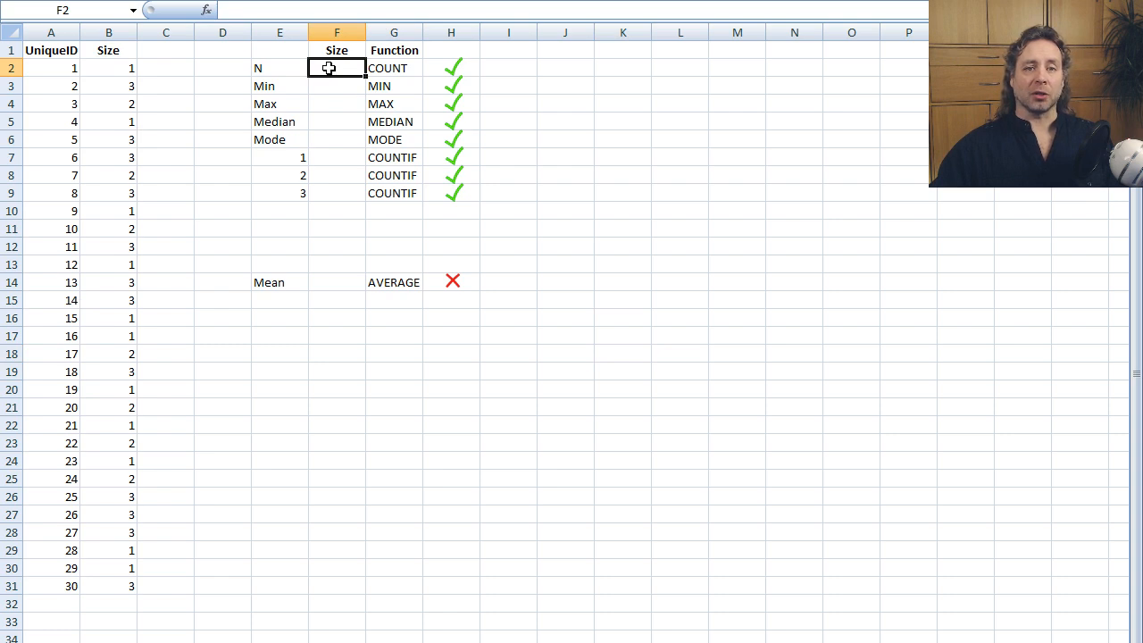
{"action": "left_click", "coordinate": [400, 68]}
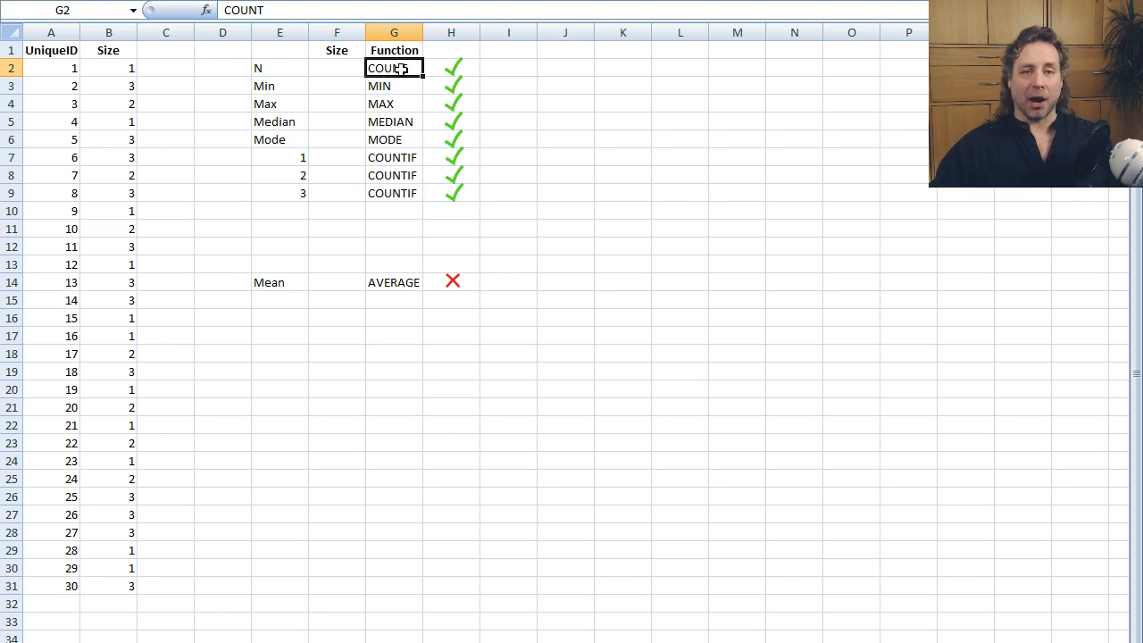
{"action": "left_click", "coordinate": [336, 69]}
{"action": "type", "text": "=count("}
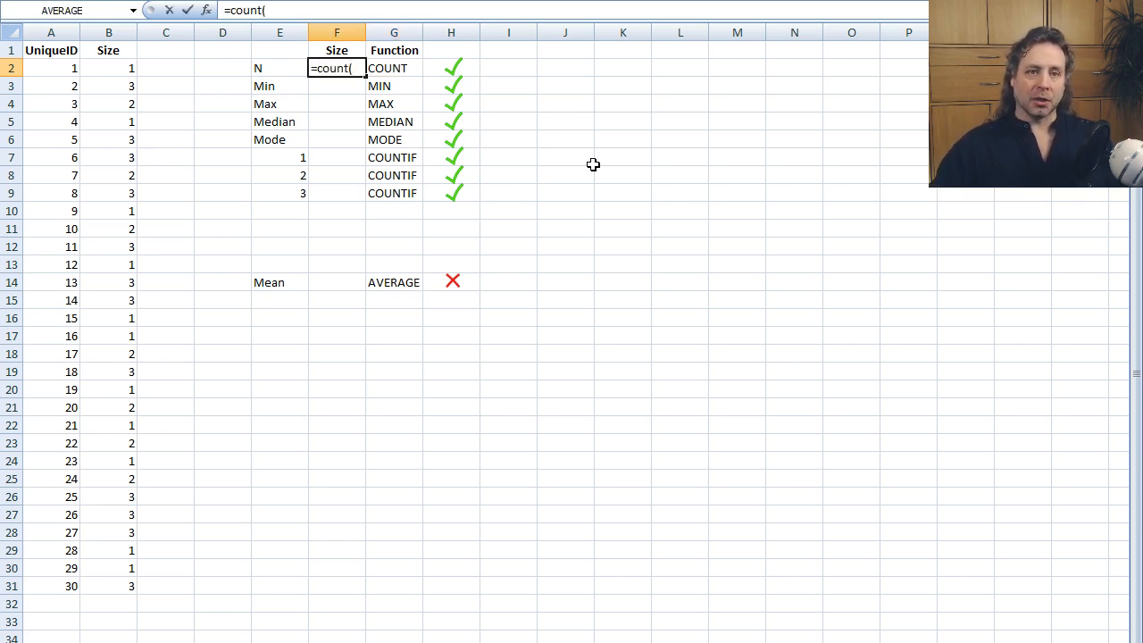
{"action": "left_click", "coordinate": [116, 33]}
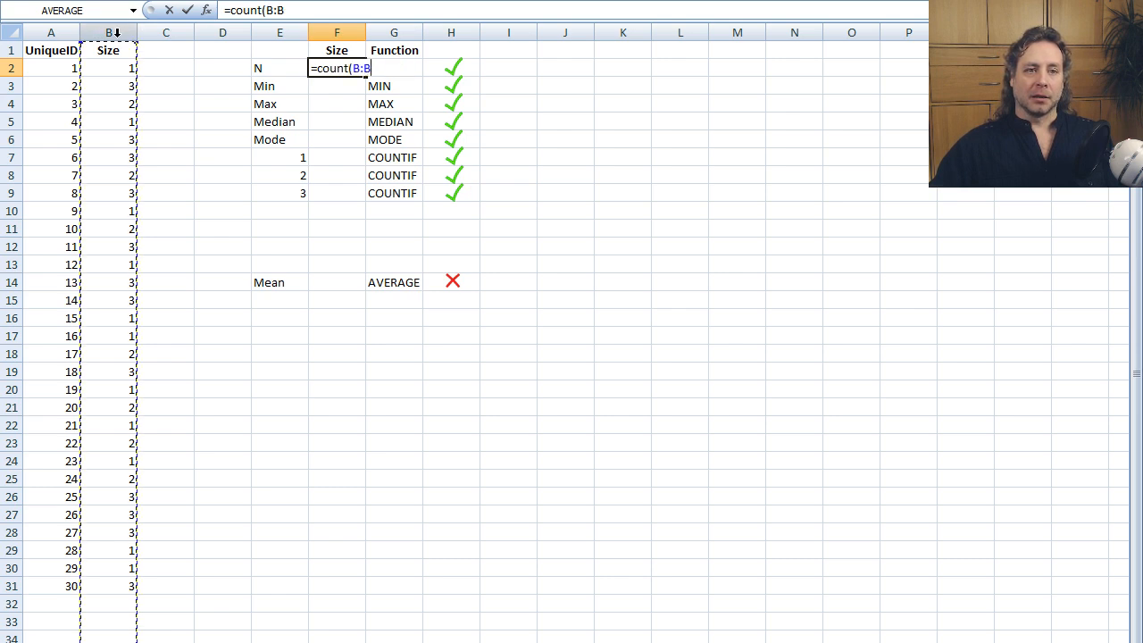
{"action": "key", "text": "Return"}
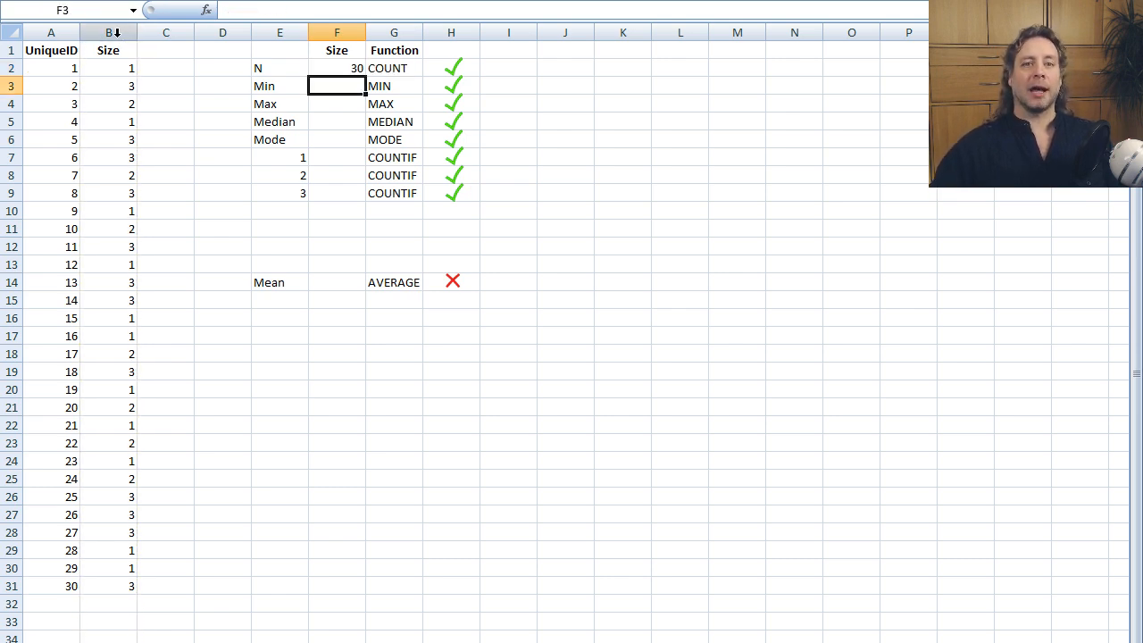
{"action": "left_click", "coordinate": [338, 71]}
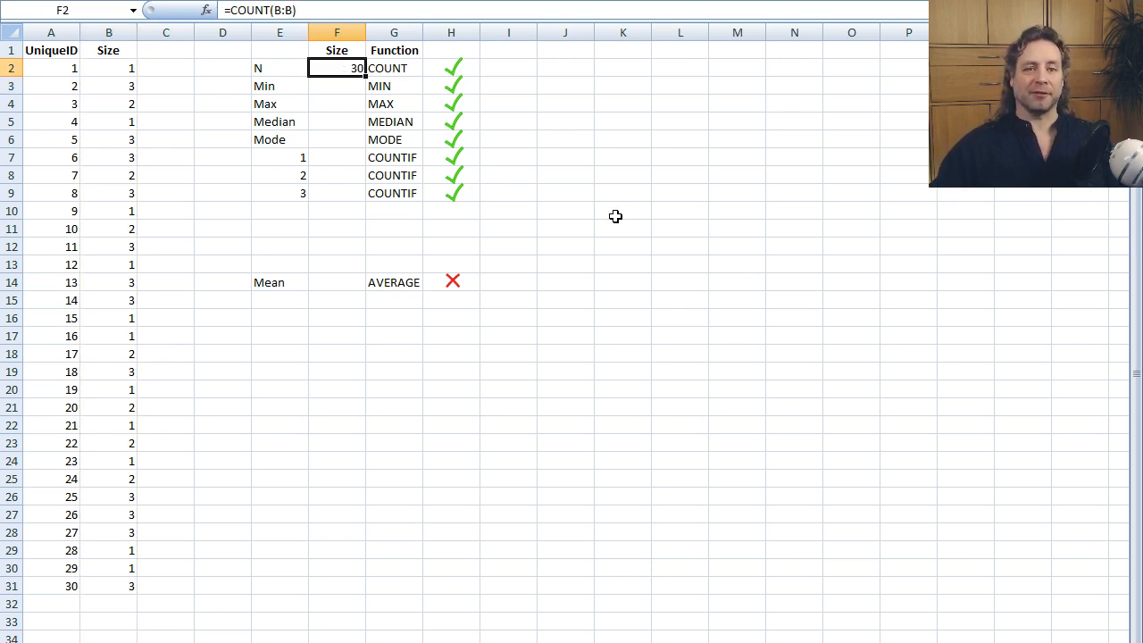
Enter a MIN formula in F3 and a MAX formula in F4, both over the whole of column B.
{"action": "left_click", "coordinate": [336, 89]}
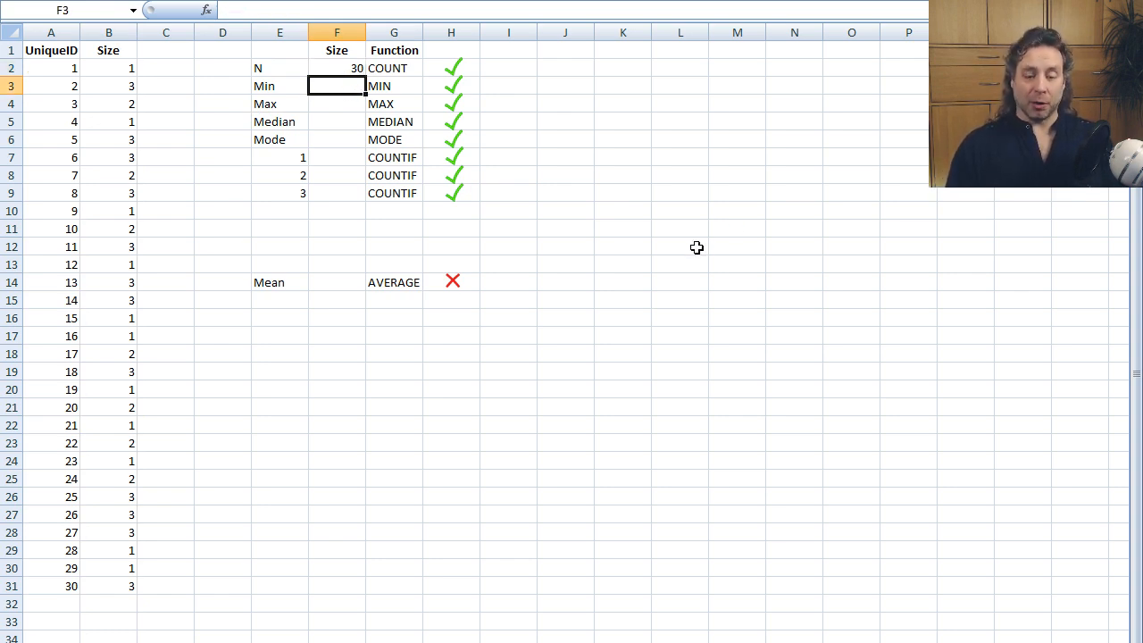
{"action": "type", "text": "=min("}
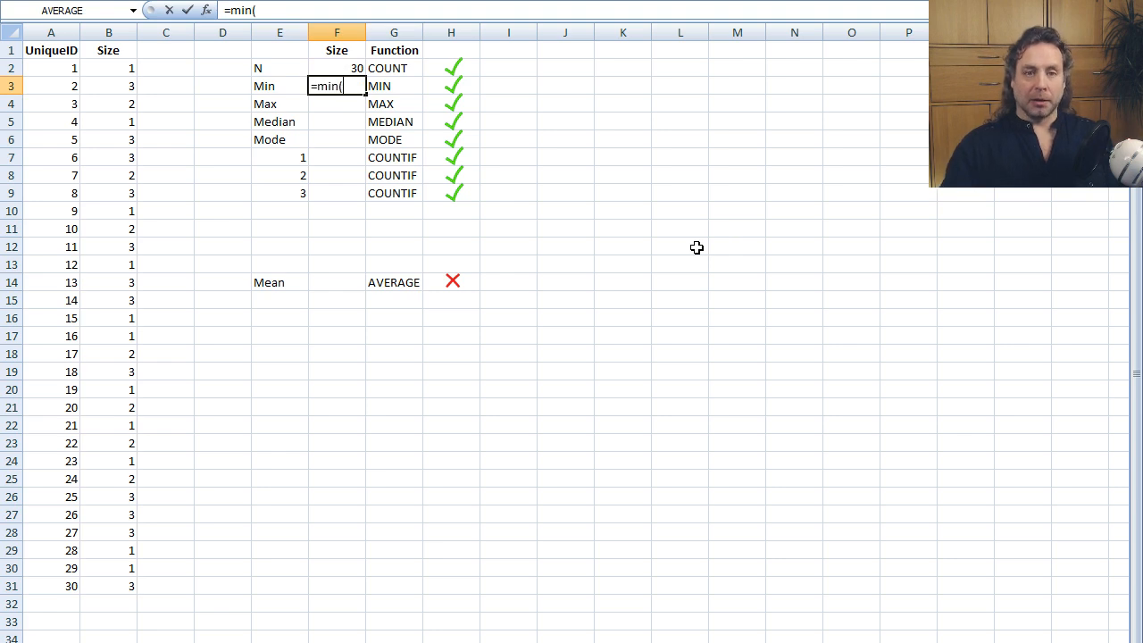
{"action": "left_click", "coordinate": [108, 32]}
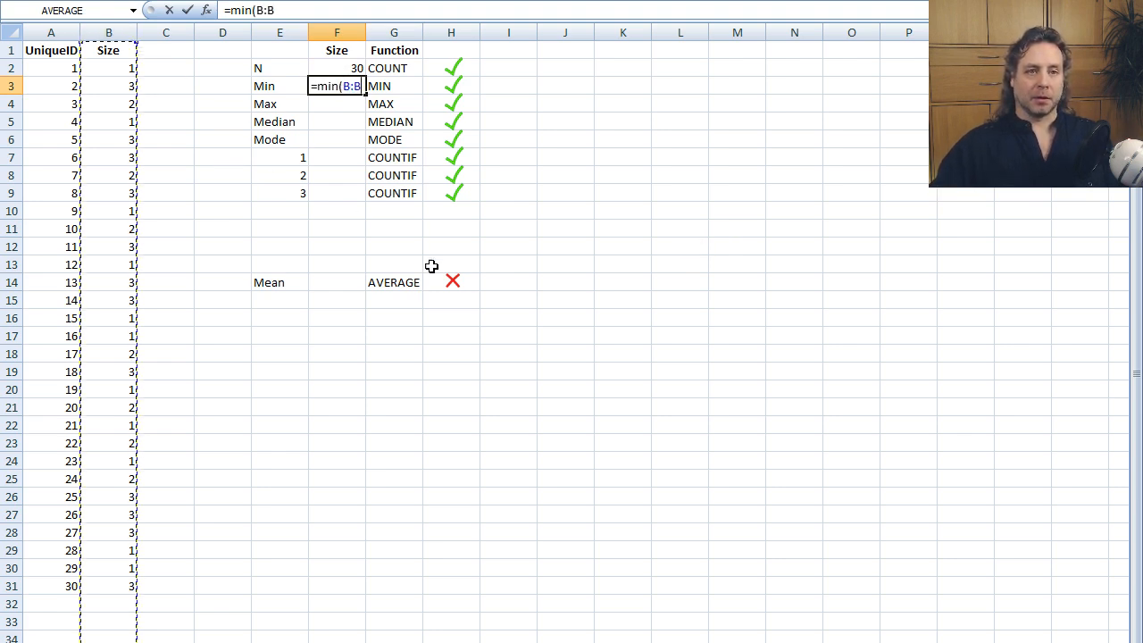
{"action": "key", "text": "Return"}
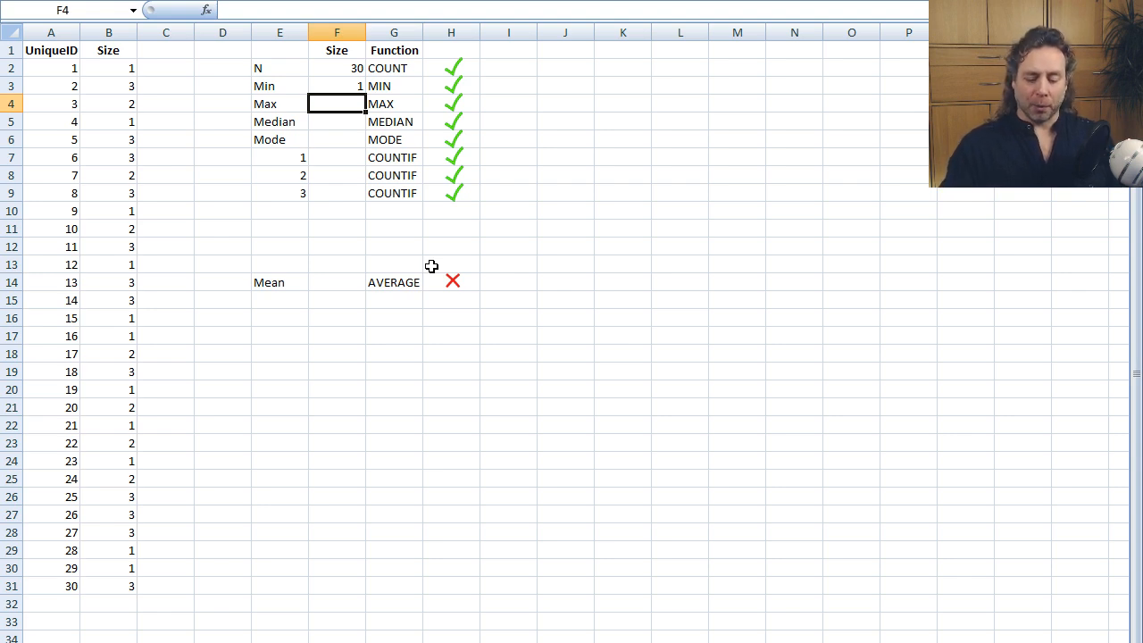
{"action": "type", "text": "=max("}
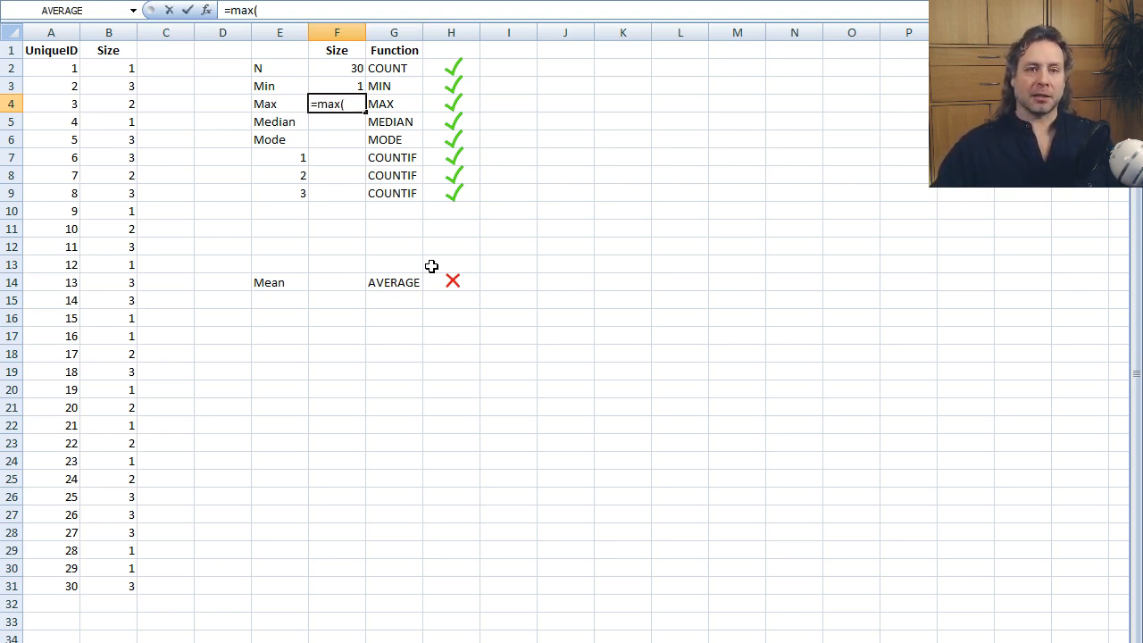
{"action": "left_click", "coordinate": [117, 33]}
{"action": "key", "text": "Return"}
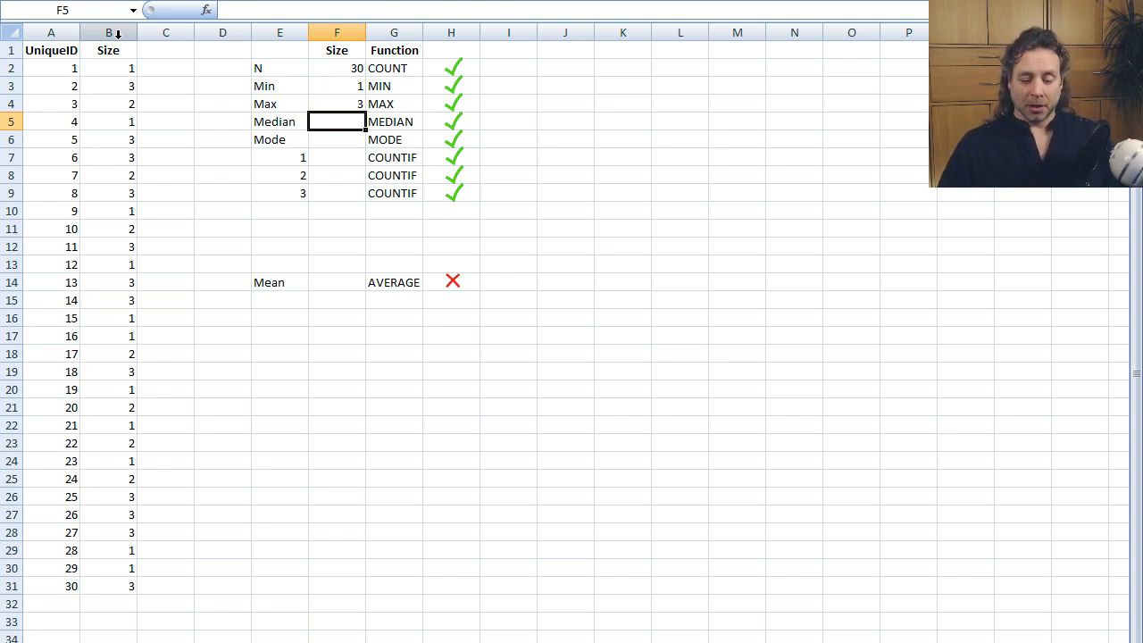
Enter a MEDIAN formula in F5 and a MODE formula in F6, both over the whole of column B.
{"action": "type", "text": "=medi"}
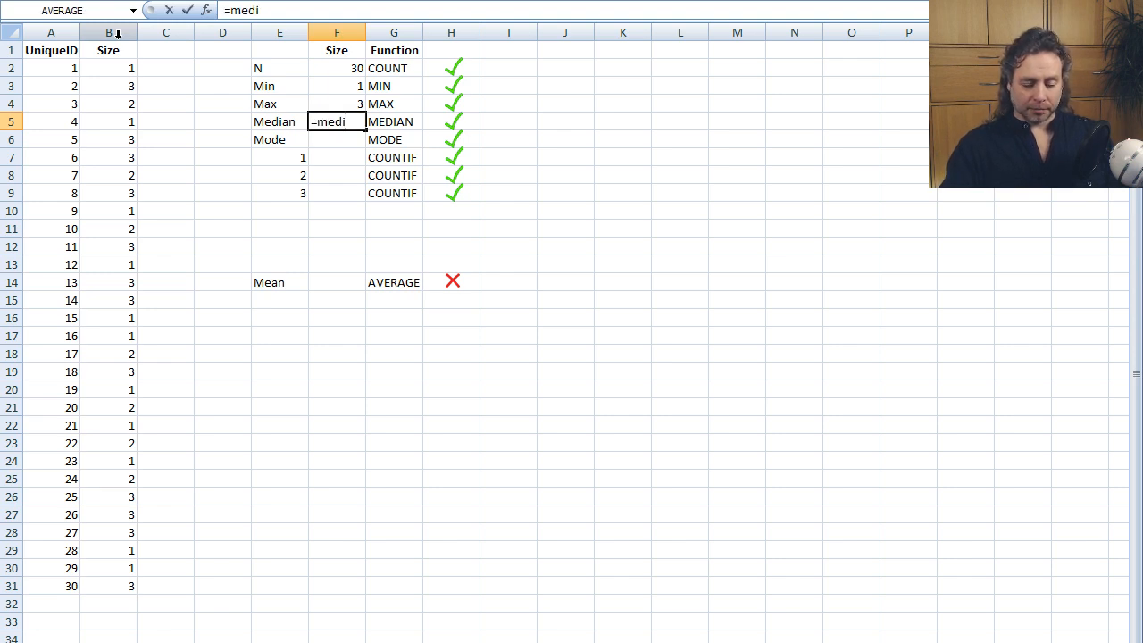
{"action": "type", "text": "an("}
{"action": "left_click", "coordinate": [117, 33]}
{"action": "key", "text": "Return"}
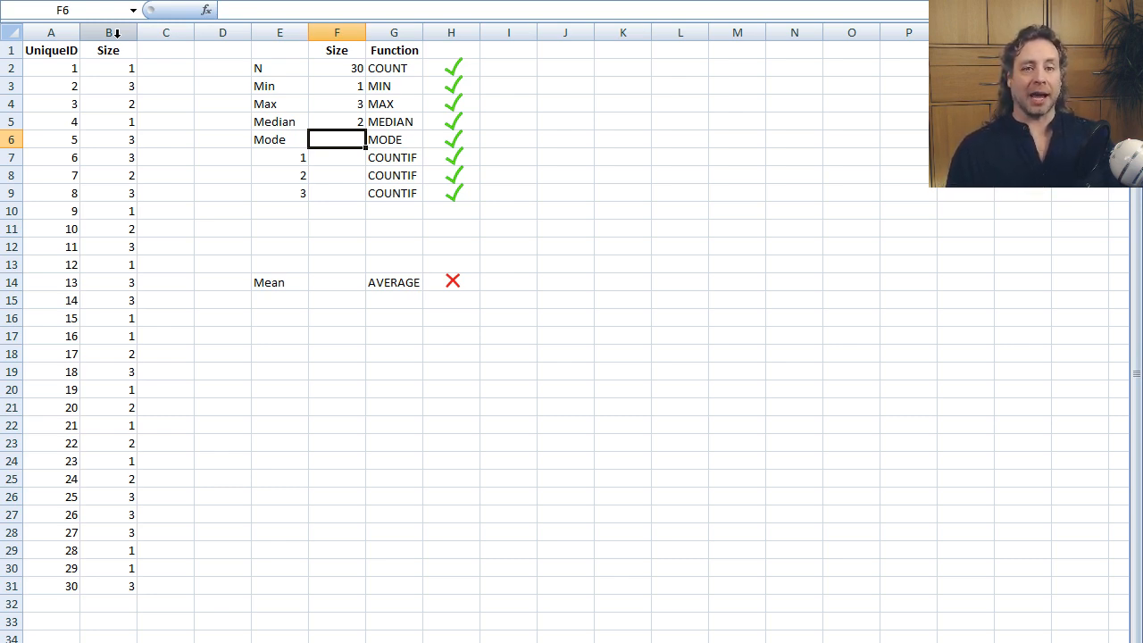
{"action": "type", "text": "="}
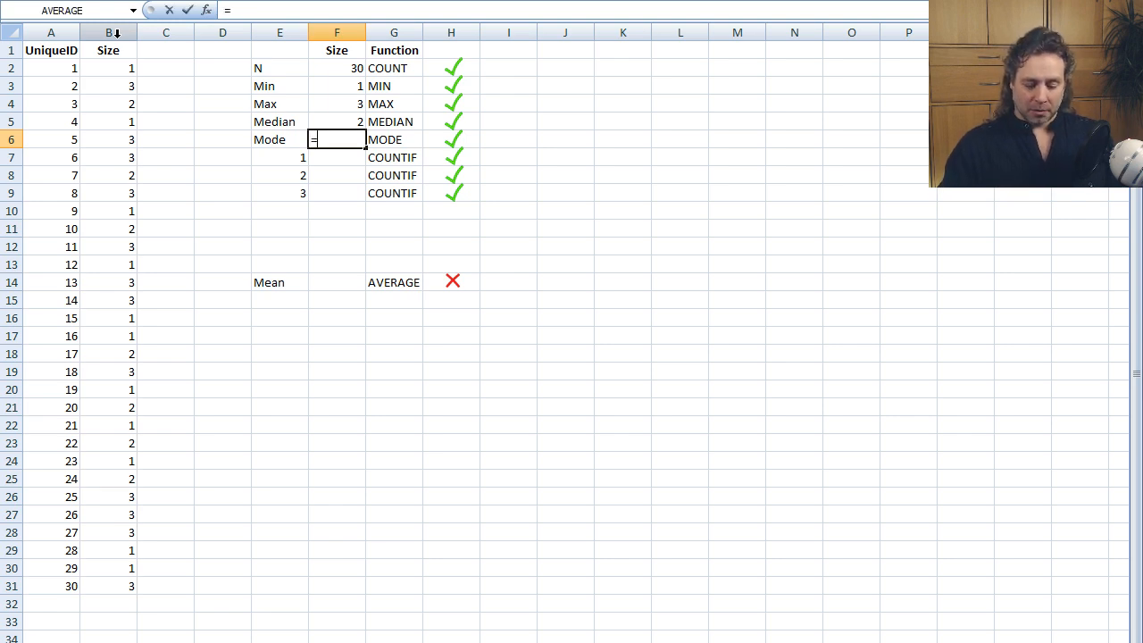
{"action": "type", "text": "mode("}
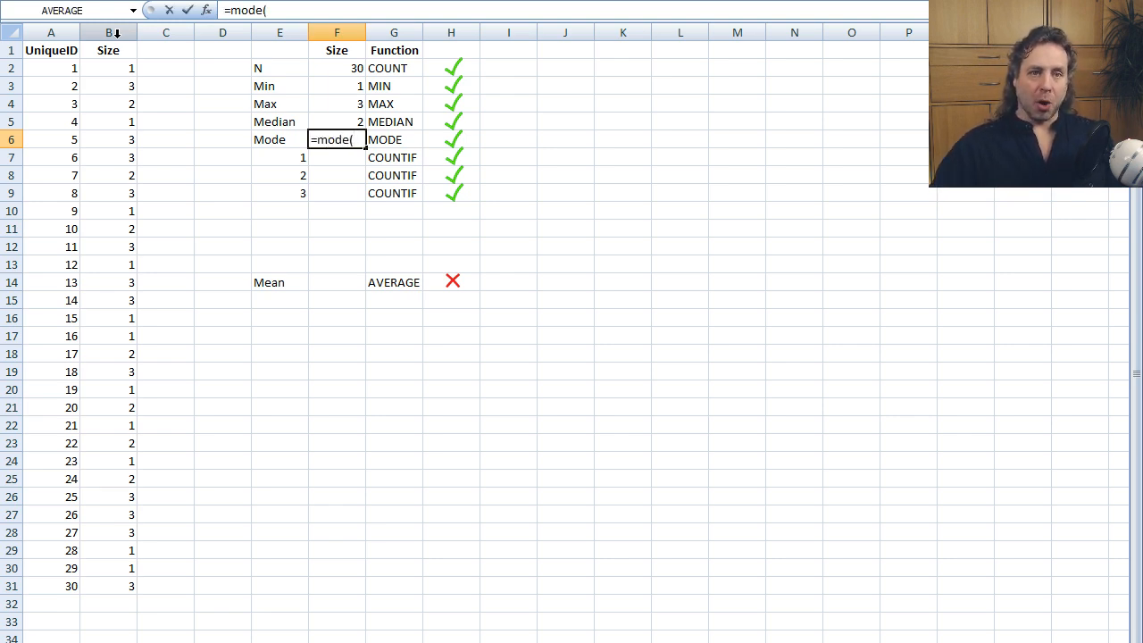
{"action": "left_click", "coordinate": [120, 31]}
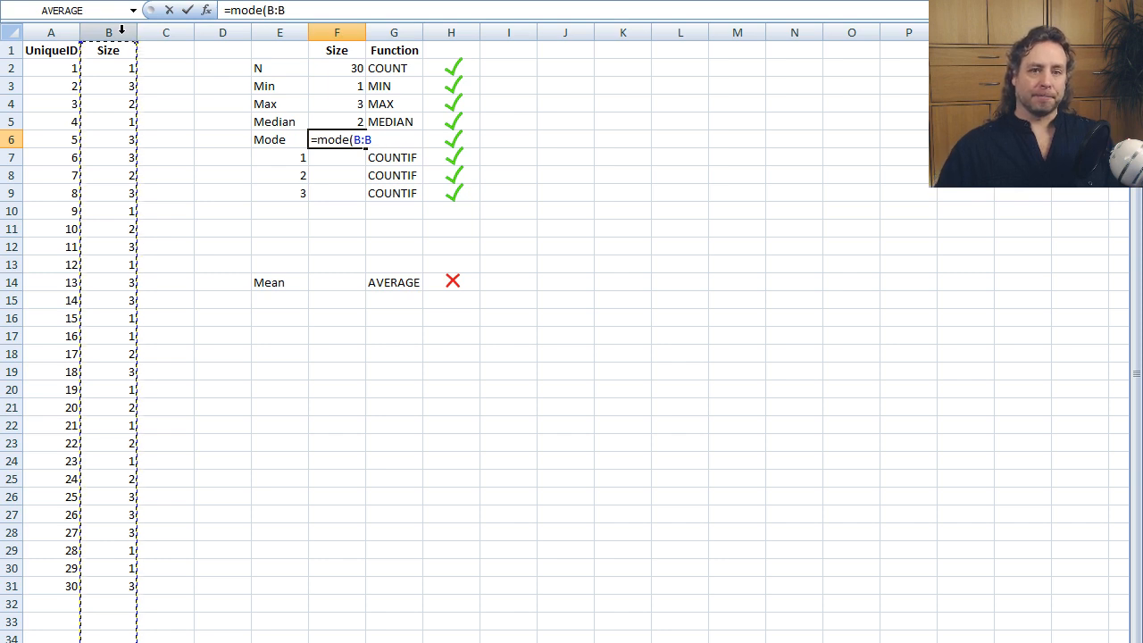
{"action": "key", "text": "Return"}
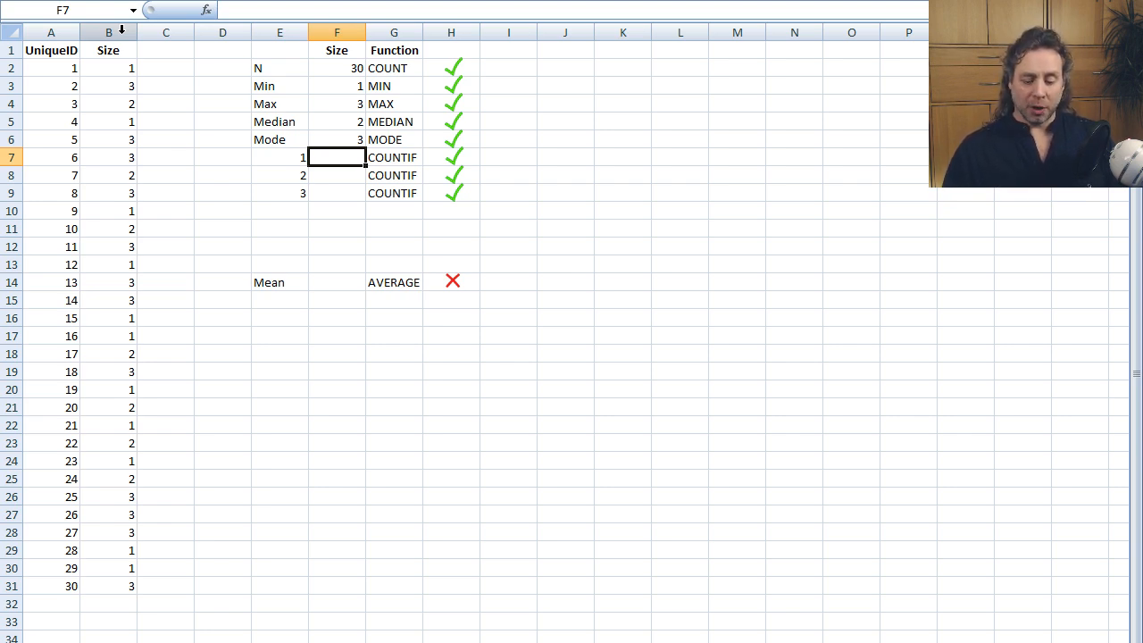
Enter =COUNTIF(B:B,E7) in F7 for category 1 and fill the formula down through F9 for categories 2 and 3.
{"action": "type", "text": "=cou"}
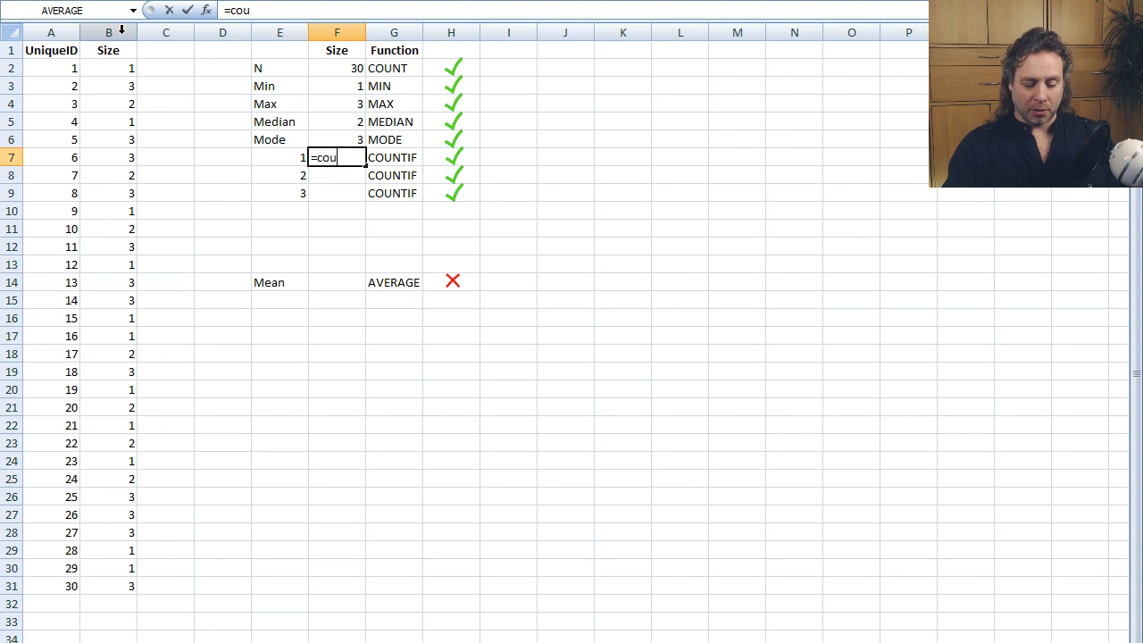
{"action": "type", "text": "ntif("}
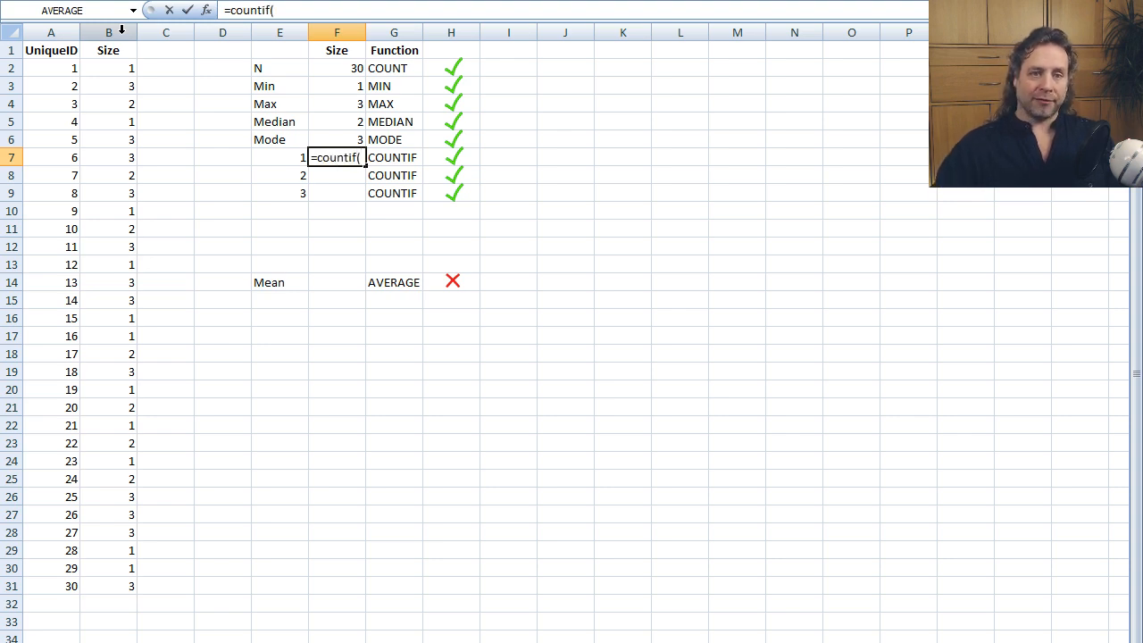
{"action": "left_click", "coordinate": [119, 30]}
{"action": "type", "text": ","}
{"action": "left_click", "coordinate": [278, 159]}
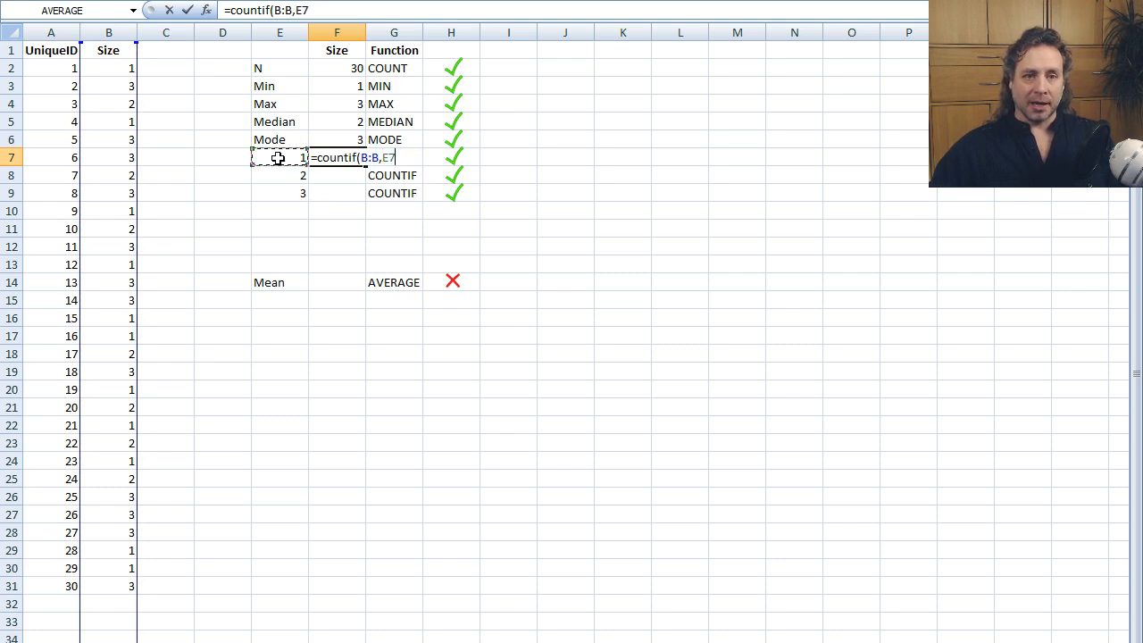
{"action": "type", "text": ")"}
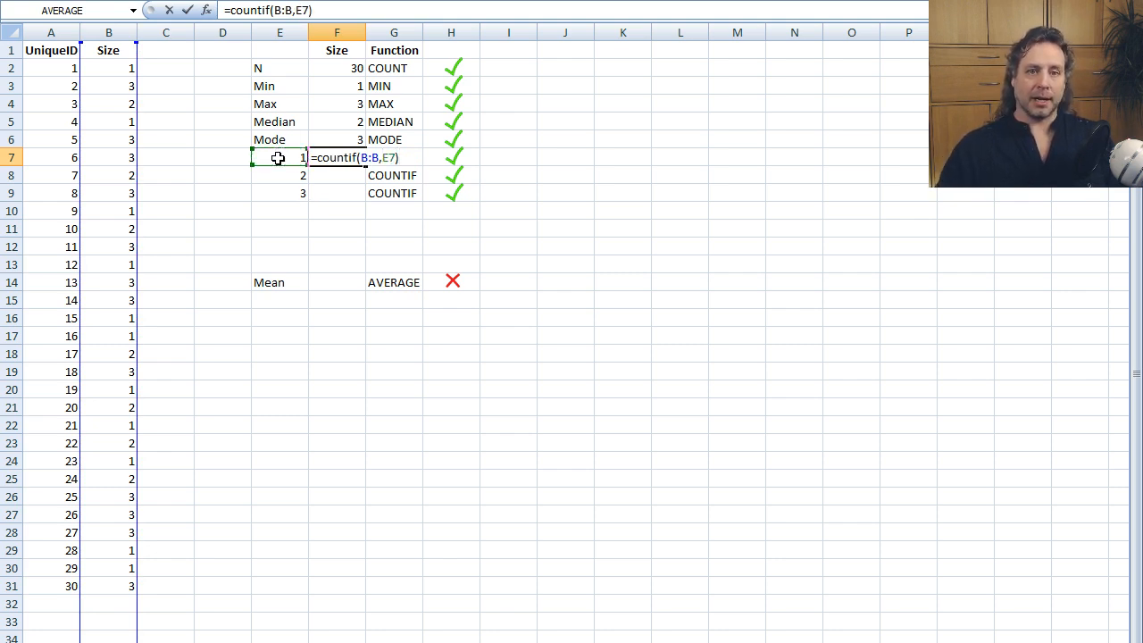
{"action": "key", "text": "Return"}
{"action": "key", "text": "Up"}
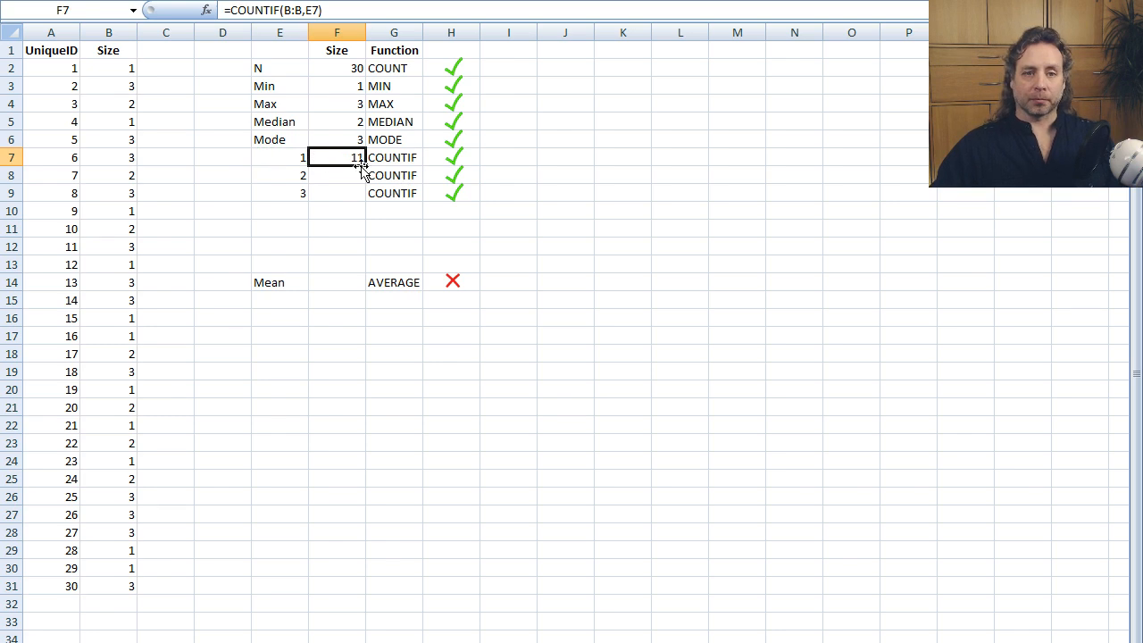
{"action": "left_click_drag", "start_coordinate": [366, 167], "coordinate": [363, 198]}
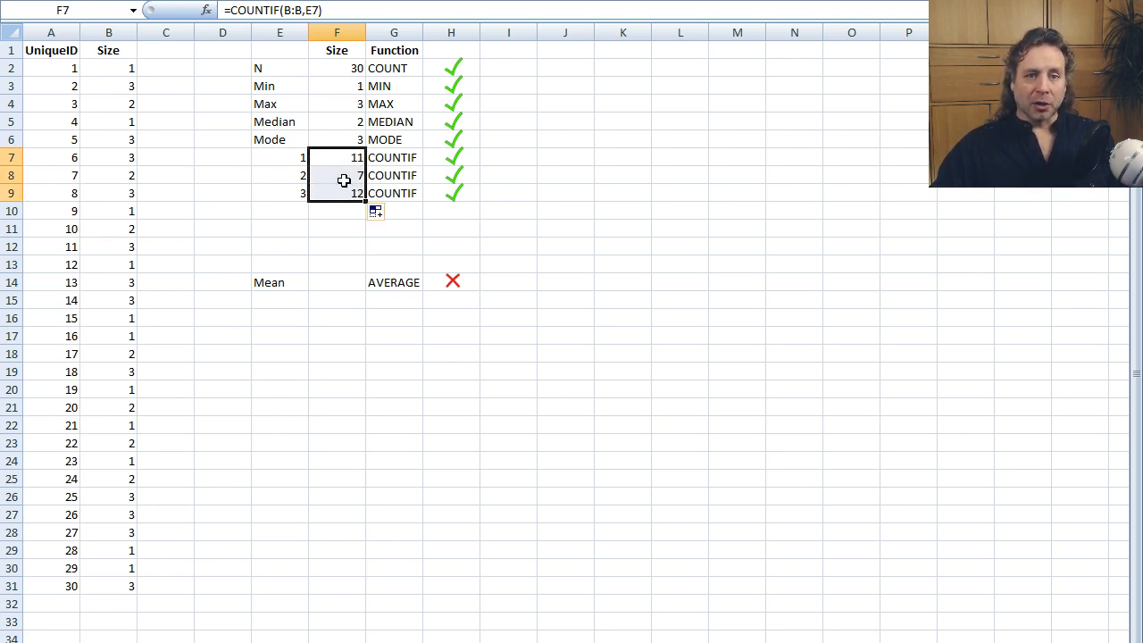
Review the copied COUNTIF formulas in F8 and F9 and compare the category counts with the Mode in F6.
{"action": "left_click", "coordinate": [339, 175]}
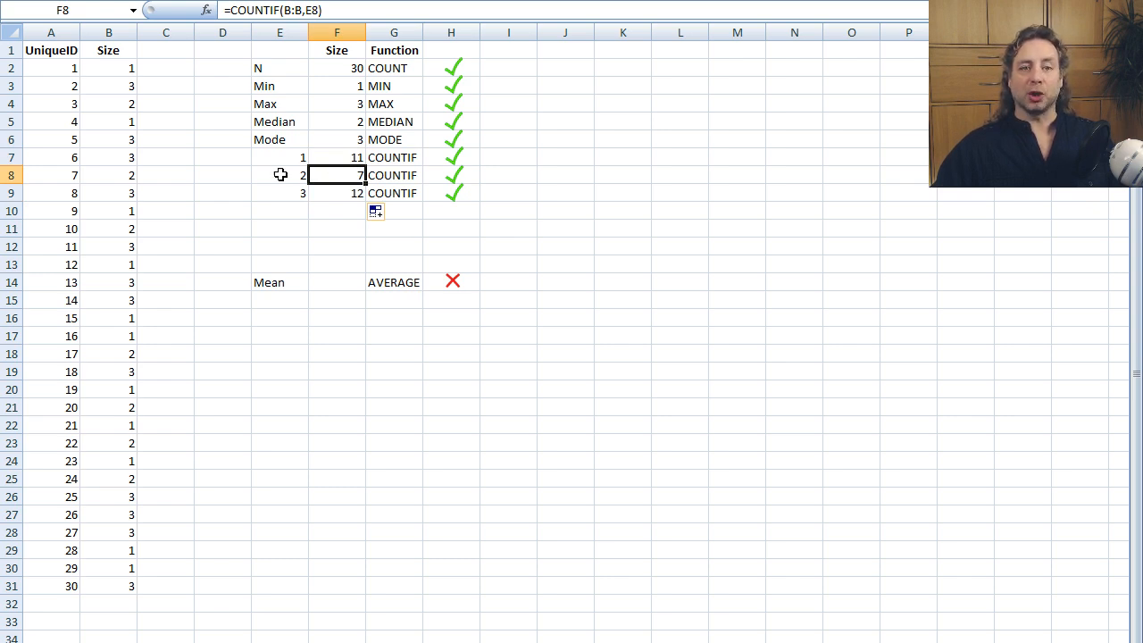
{"action": "left_click", "coordinate": [338, 195]}
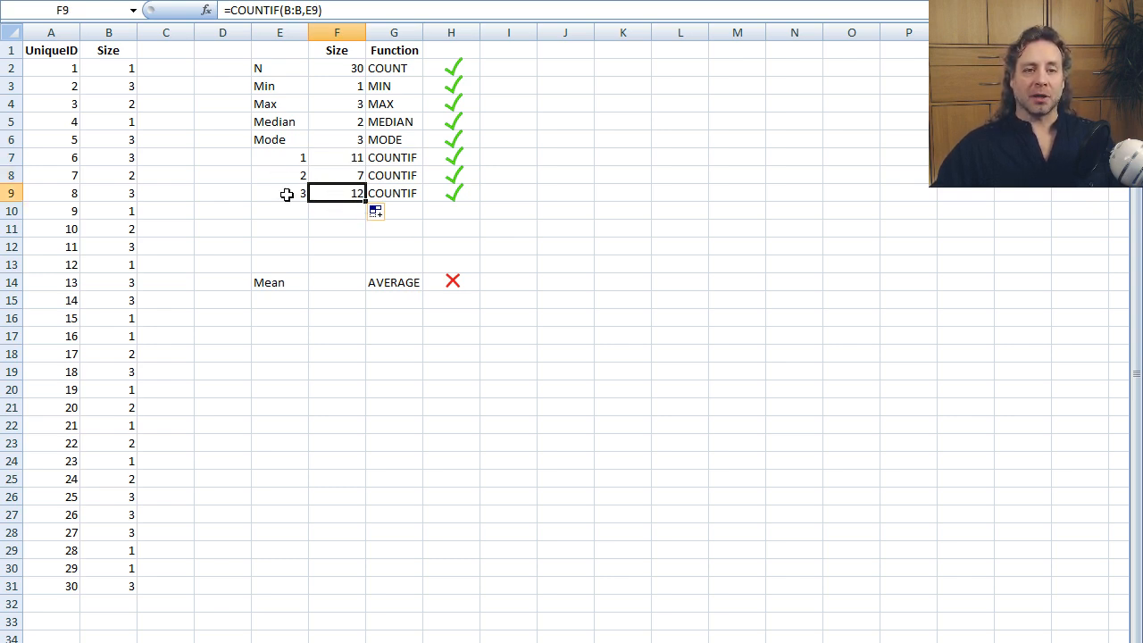
{"action": "left_click", "coordinate": [284, 195]}
{"action": "left_click", "coordinate": [339, 197]}
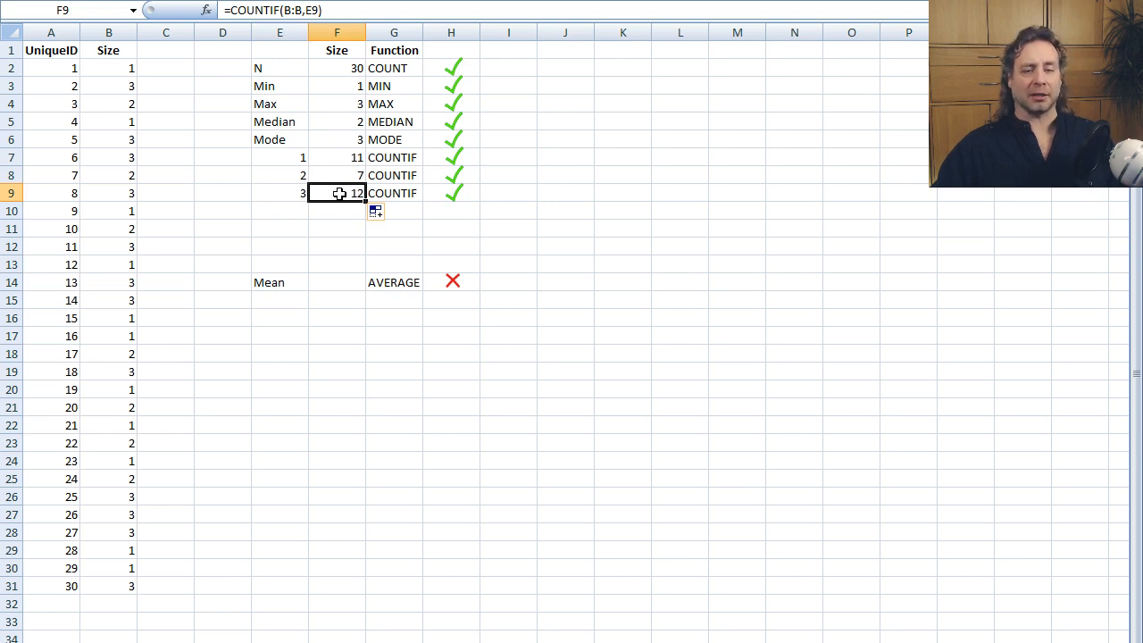
{"action": "left_click", "coordinate": [339, 140]}
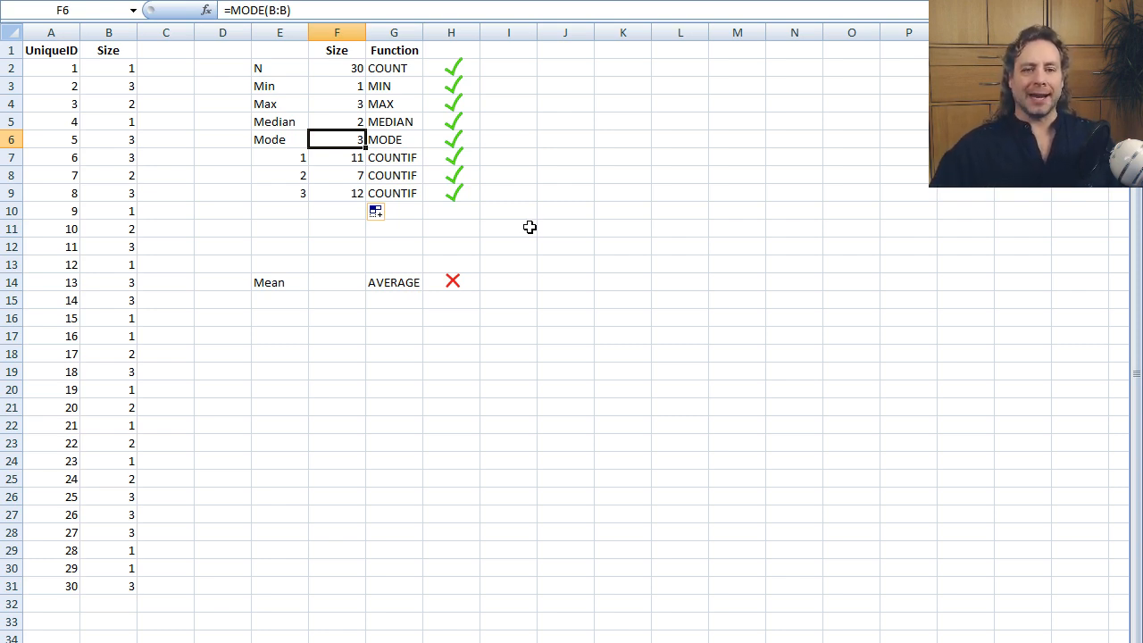
Add the label Total in E10 and sum the category counts F7:F9 in F10.
{"action": "left_click", "coordinate": [291, 212]}
{"action": "type", "text": "Total"}
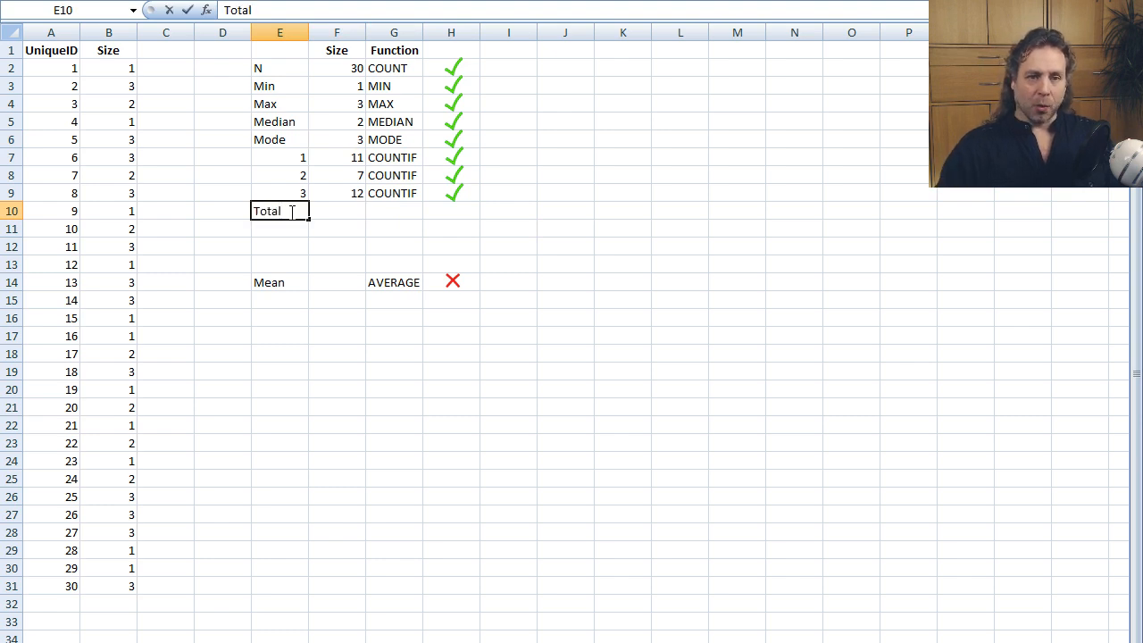
{"action": "key", "text": "Tab"}
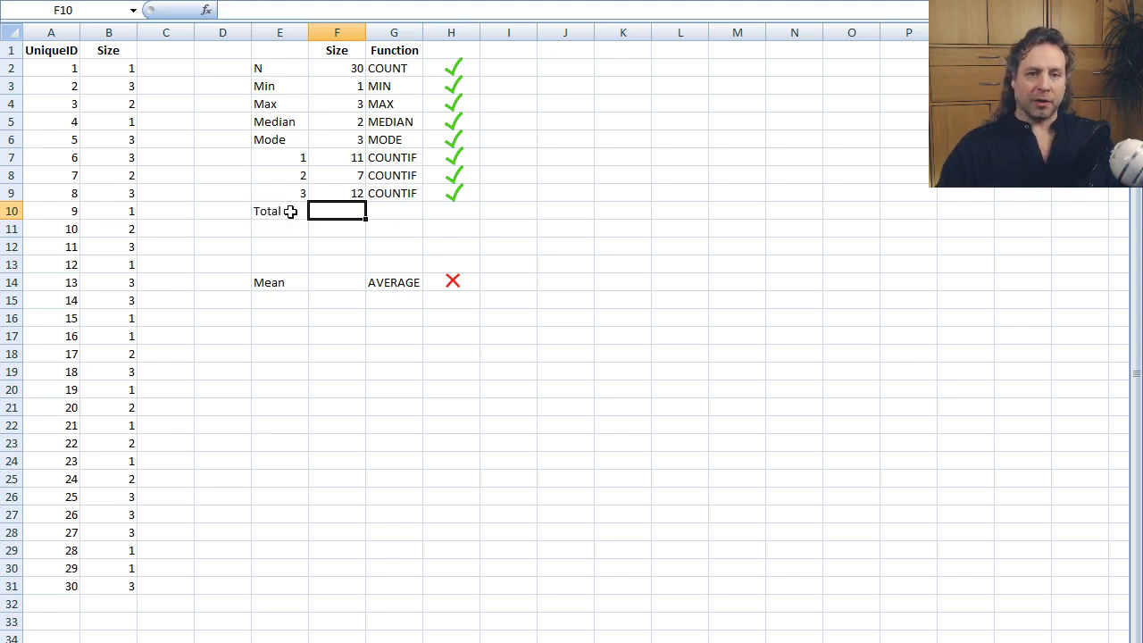
{"action": "type", "text": "=sum("}
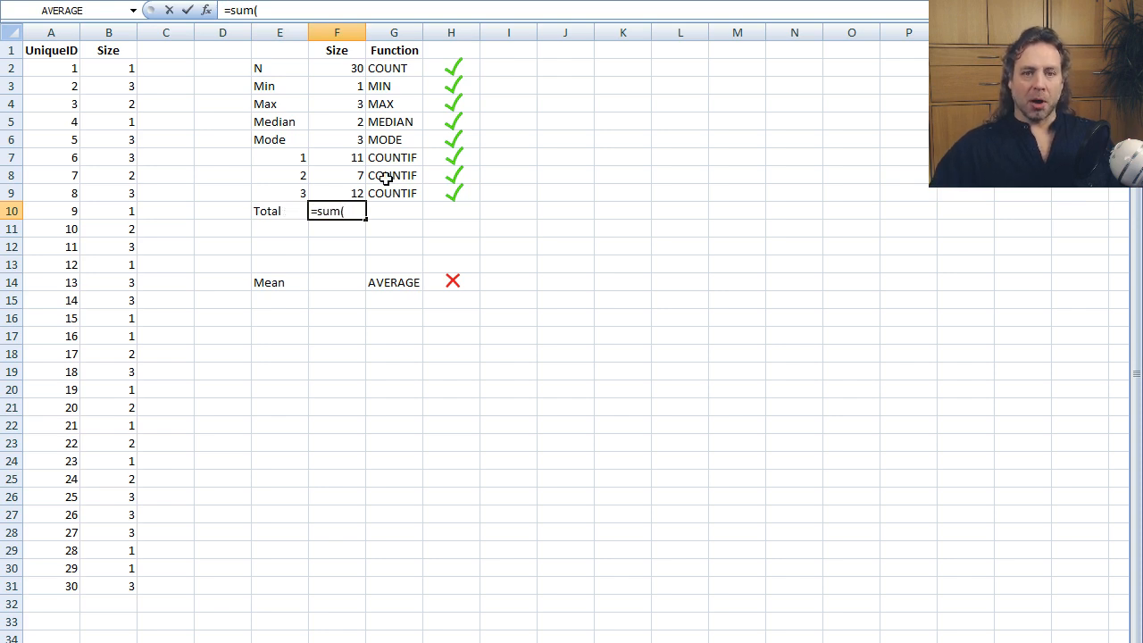
{"action": "left_click_drag", "start_coordinate": [327, 153], "coordinate": [334, 191]}
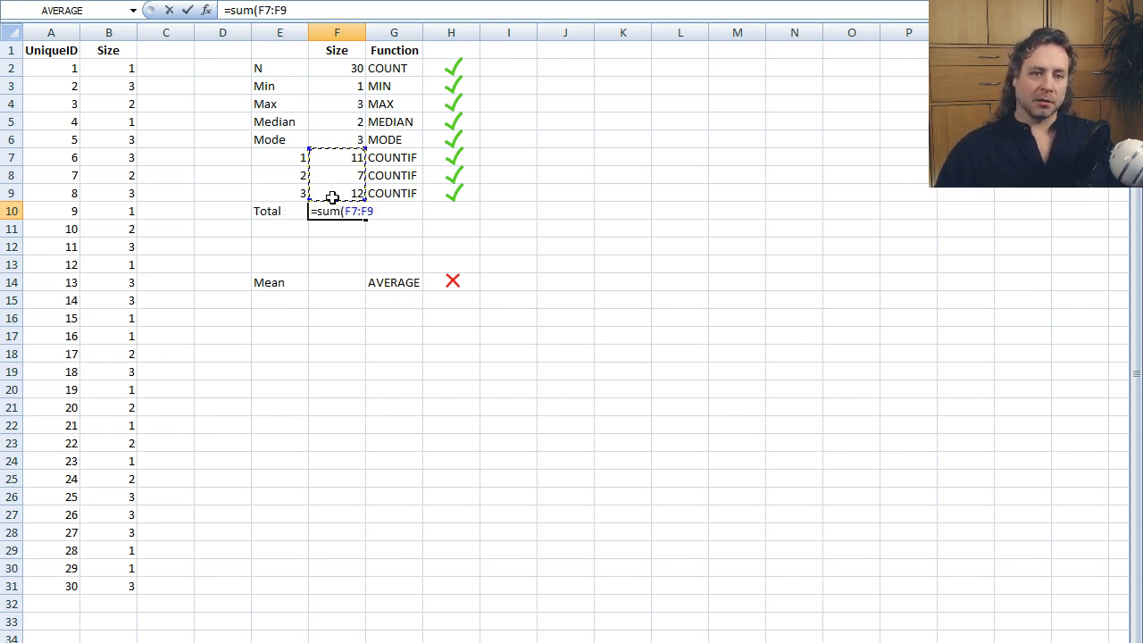
{"action": "key", "text": "Return"}
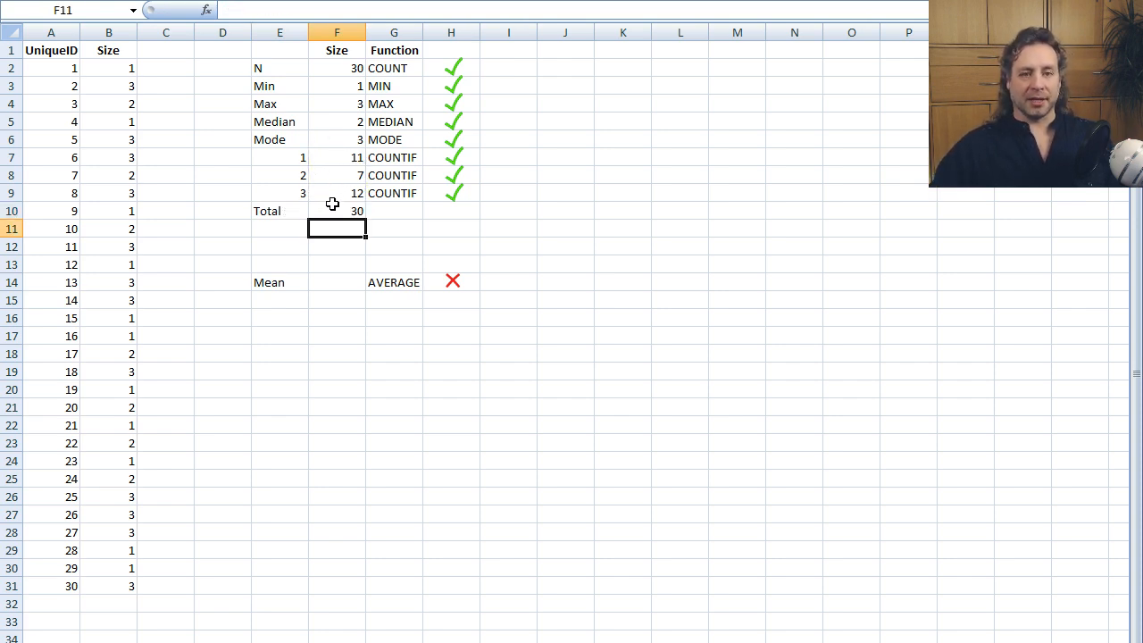
Compare the Total in F10 with the N value in F2 for the numerically coded data.
{"action": "left_click", "coordinate": [330, 206]}
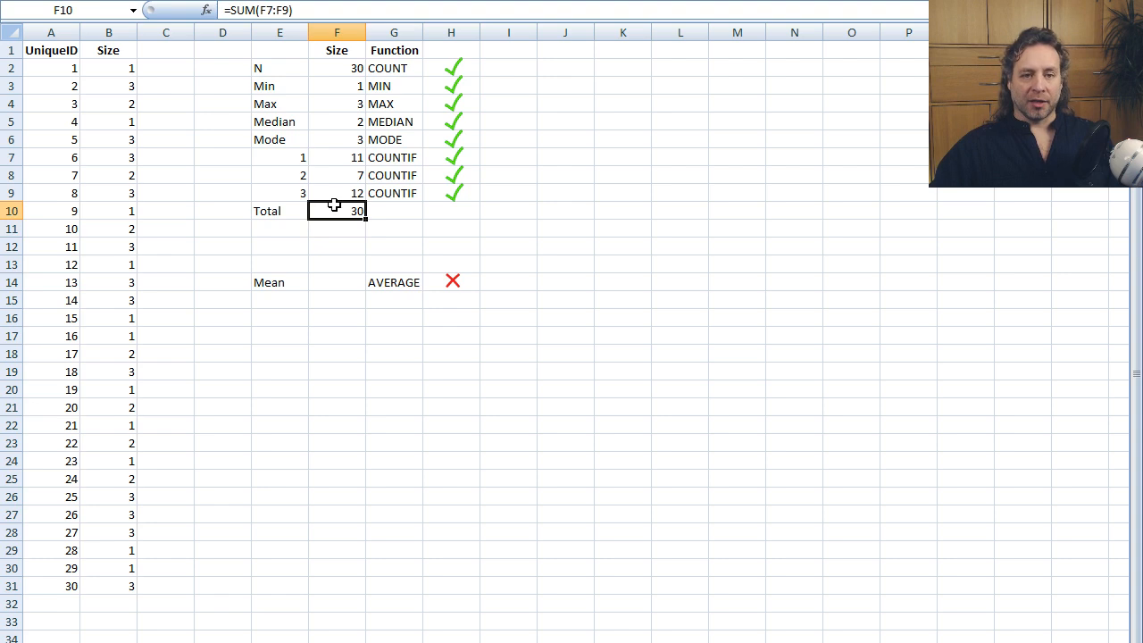
{"action": "left_click", "coordinate": [328, 68]}
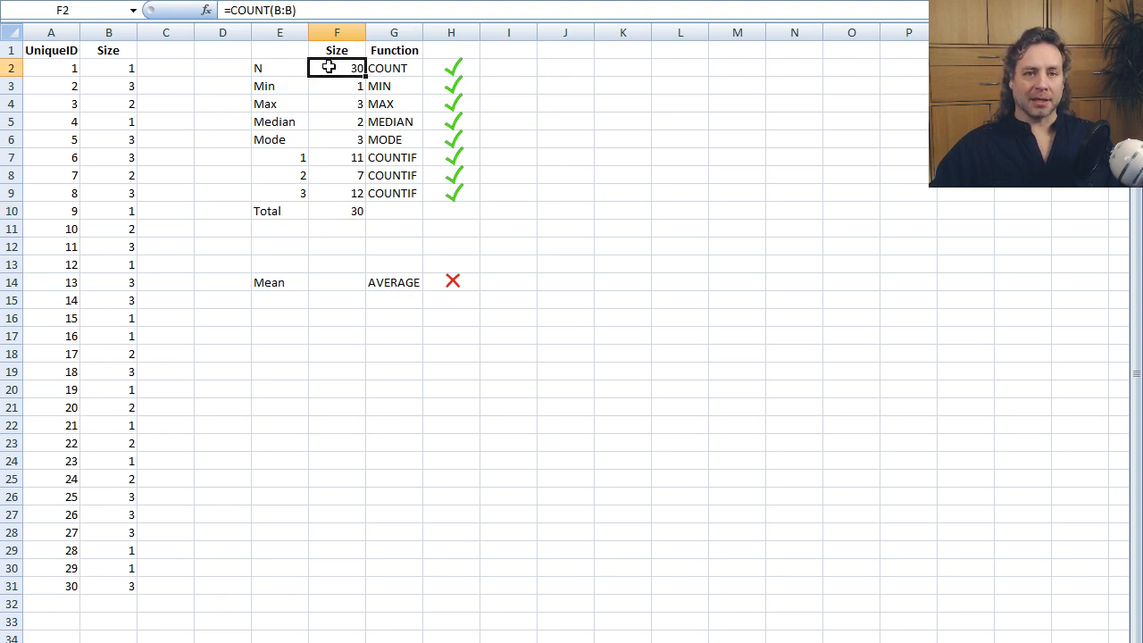
{"action": "left_click", "coordinate": [511, 227]}
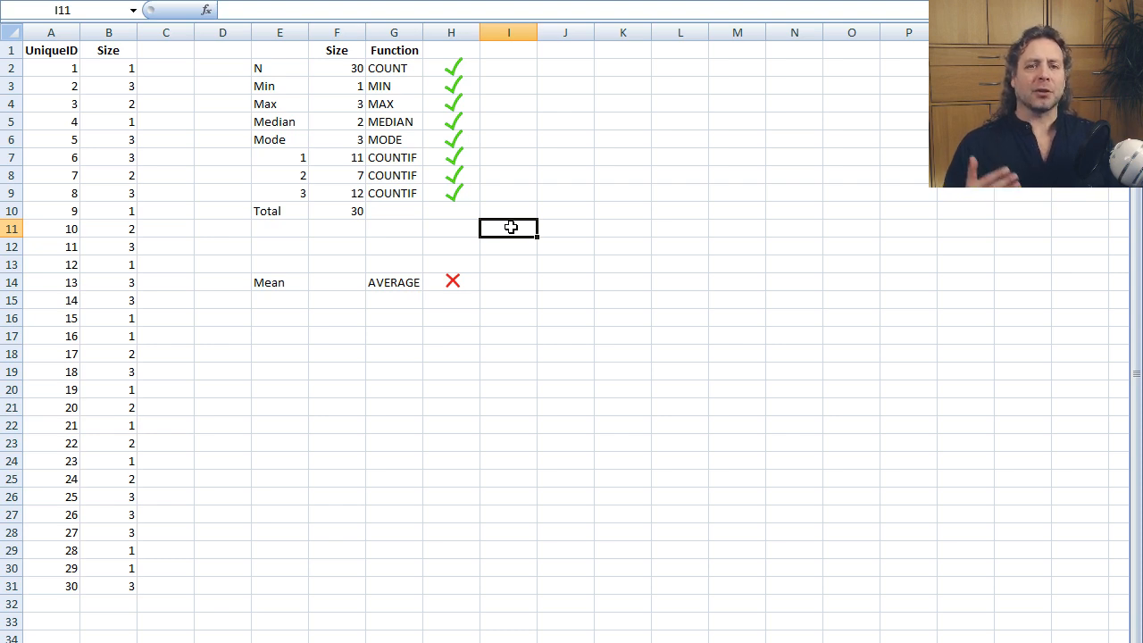
Enter an AVERAGE formula over the numerically coded column B in cell F14 for the Mean row.
{"action": "left_click", "coordinate": [345, 282]}
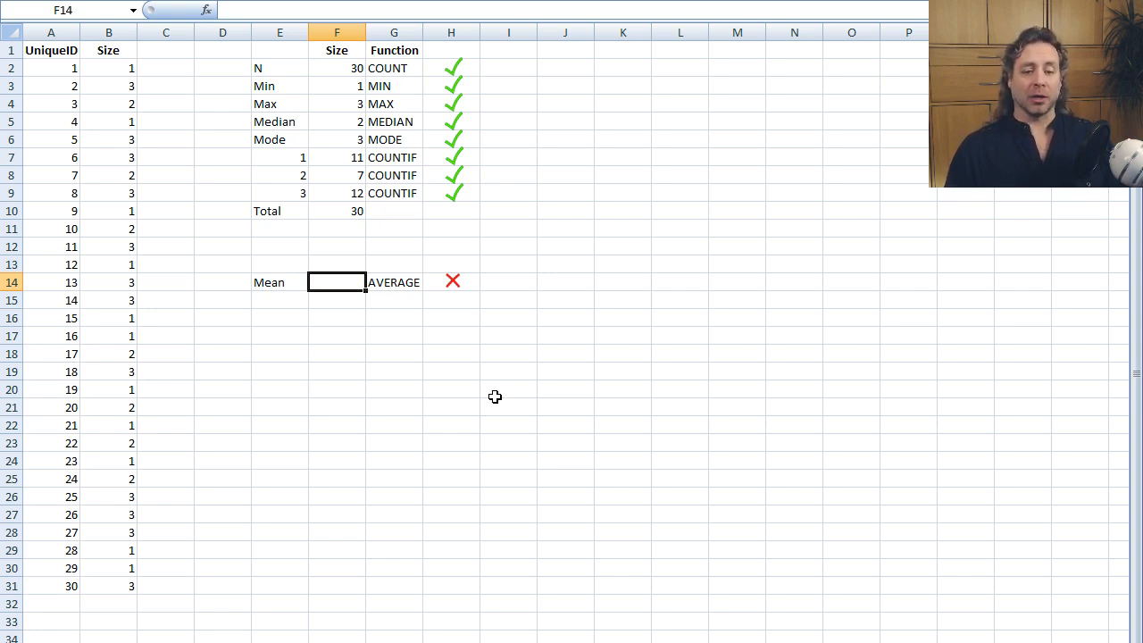
{"action": "type", "text": "=aver"}
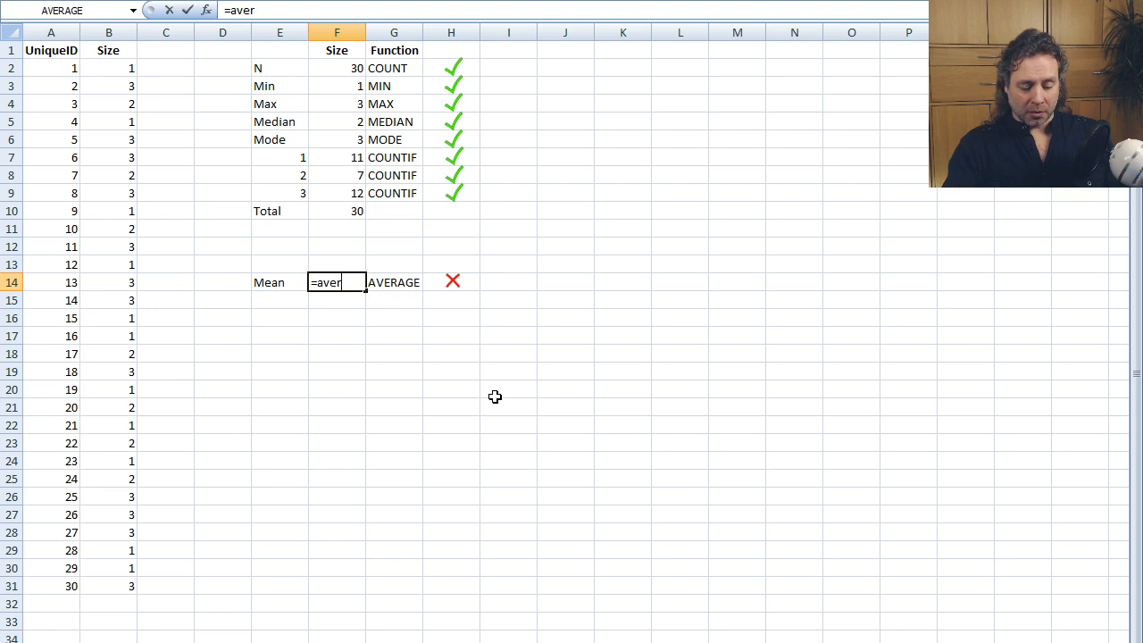
{"action": "type", "text": "age("}
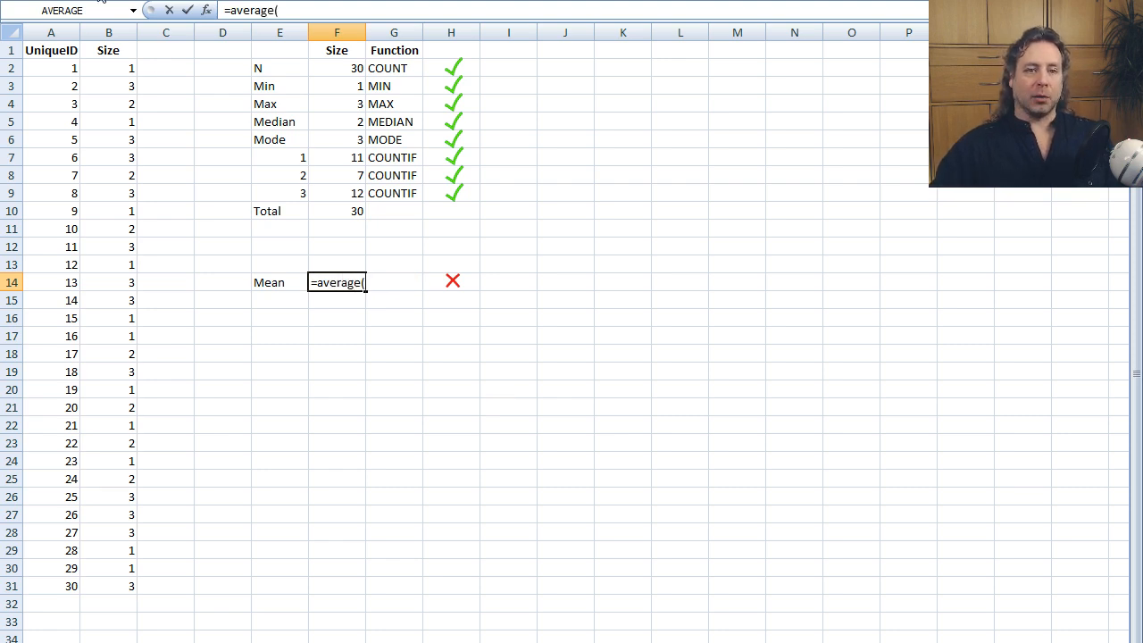
{"action": "left_click", "coordinate": [118, 29]}
{"action": "key", "text": "Return"}
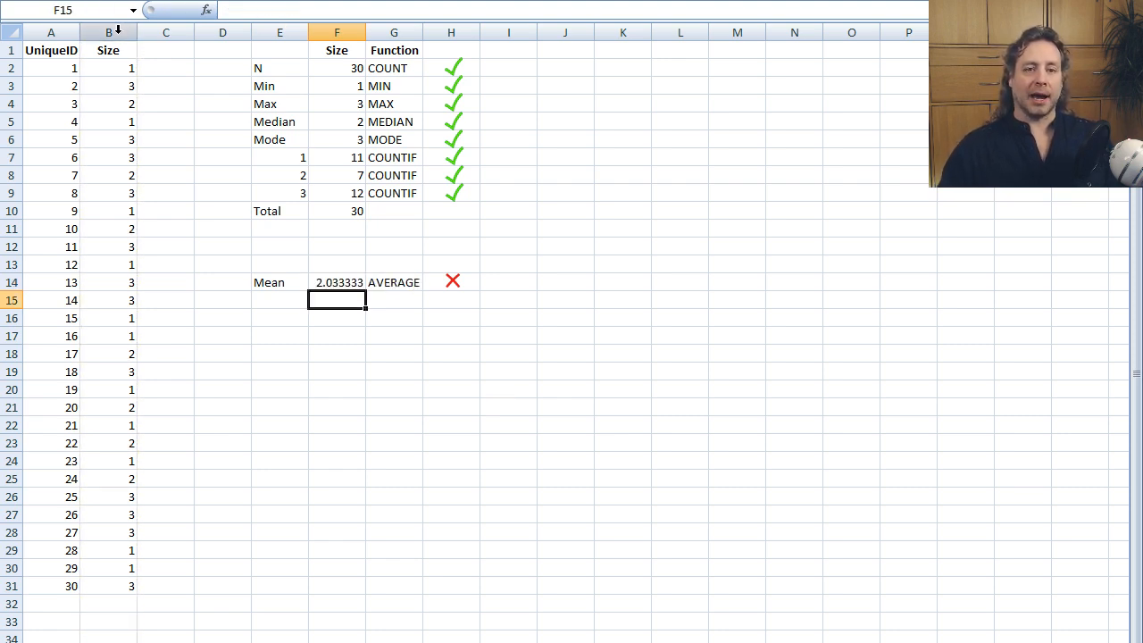